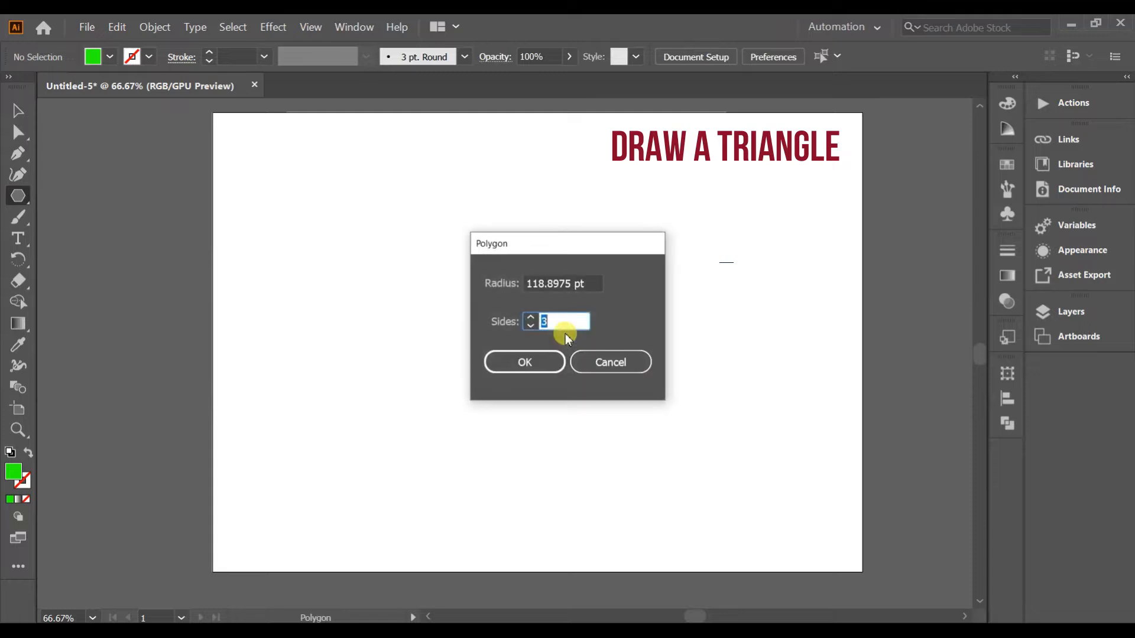
Step: Create a 3-sided polygon with a 118.8975 pt radius, enlarge it proportionally and reposition it near the middle of the artboard
{"action": "left_click", "coordinate": [537, 361]}
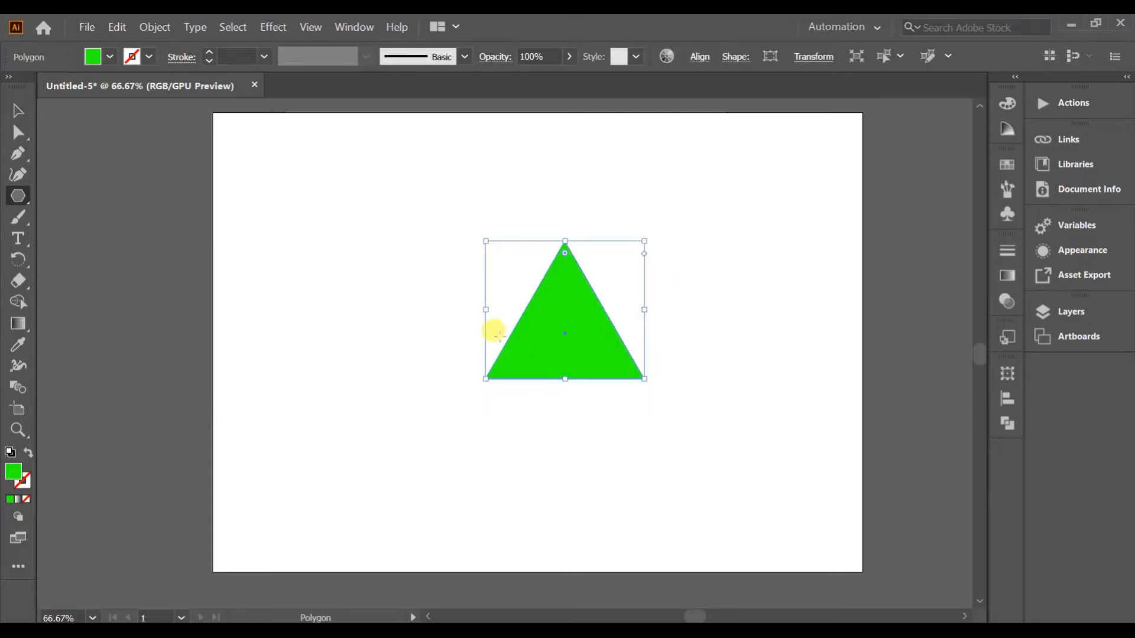
{"action": "left_click_drag", "start_coordinate": [642, 377], "coordinate": [782, 488]}
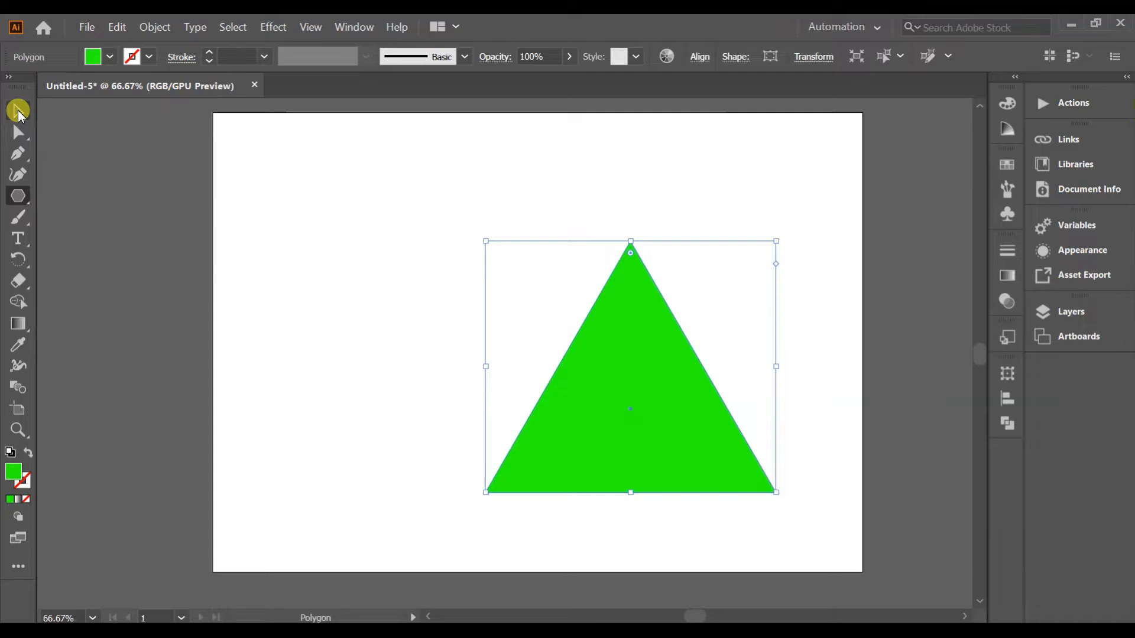
{"action": "left_click", "coordinate": [18, 110]}
{"action": "left_click_drag", "start_coordinate": [572, 346], "coordinate": [433, 317]}
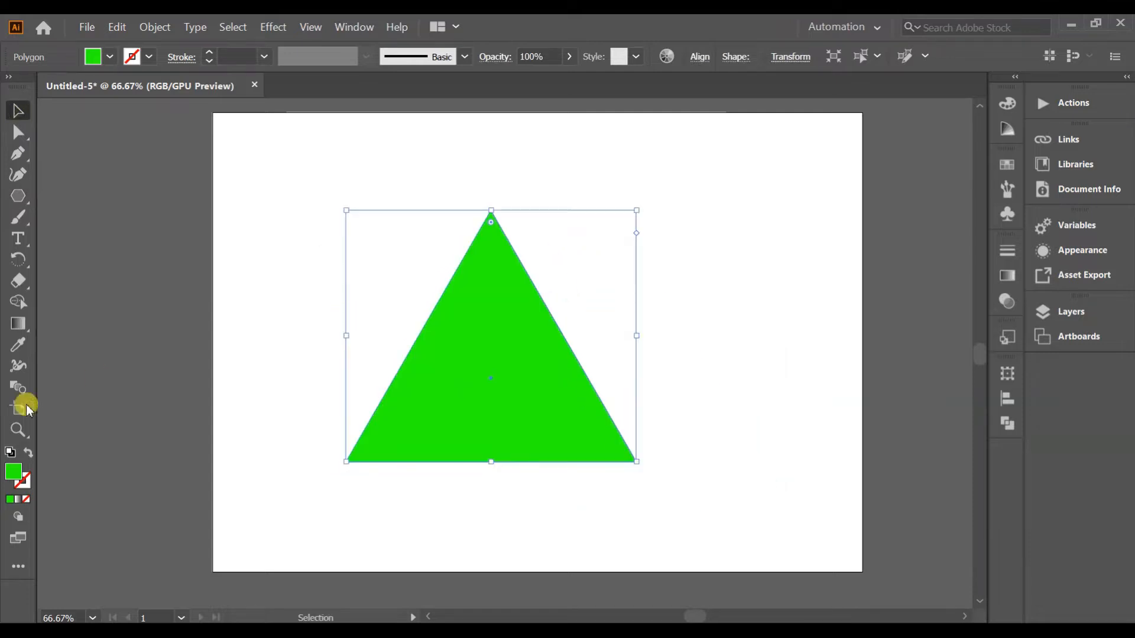
Step: Swap the triangle's fill and stroke so it has no fill, and set the green stroke weight to 60 pt
{"action": "left_click", "coordinate": [26, 453]}
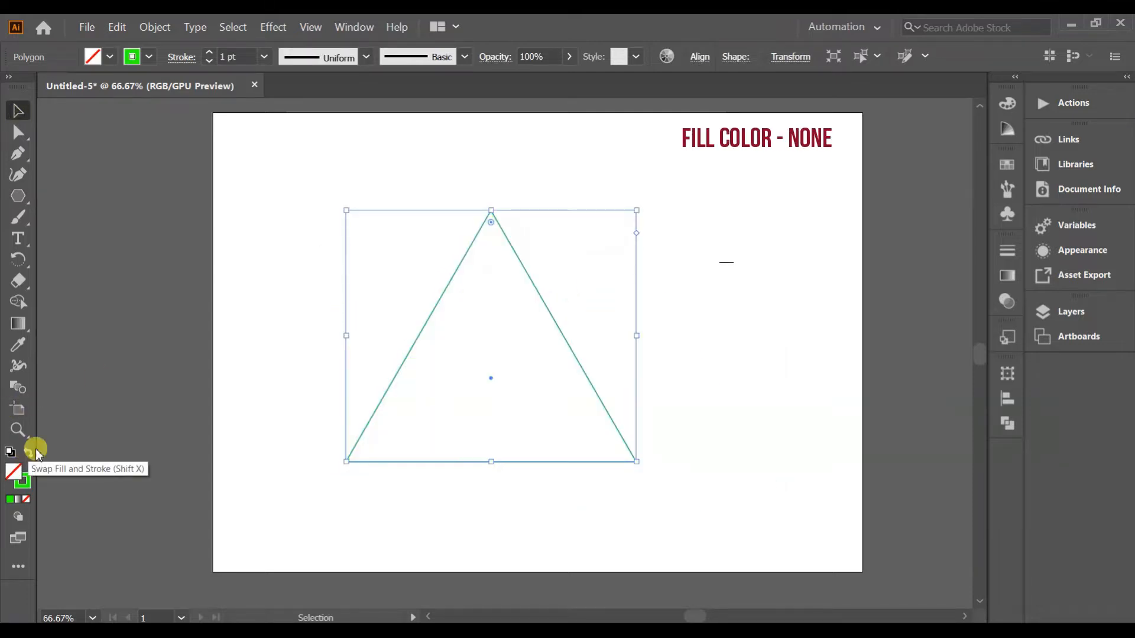
{"action": "left_click", "coordinate": [265, 57]}
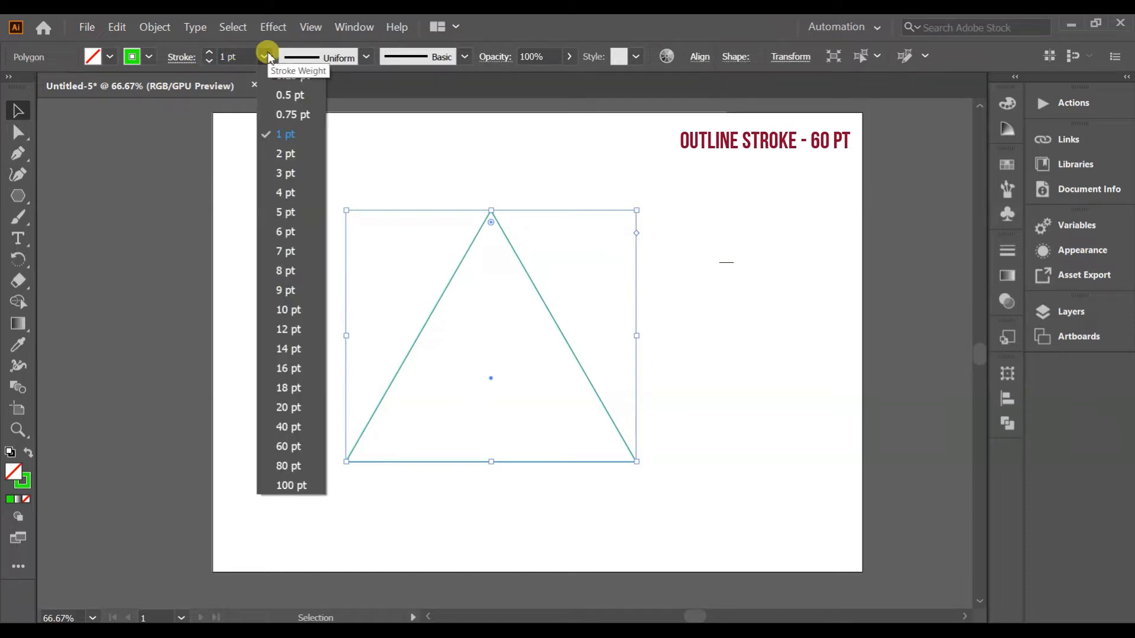
{"action": "left_click", "coordinate": [289, 447]}
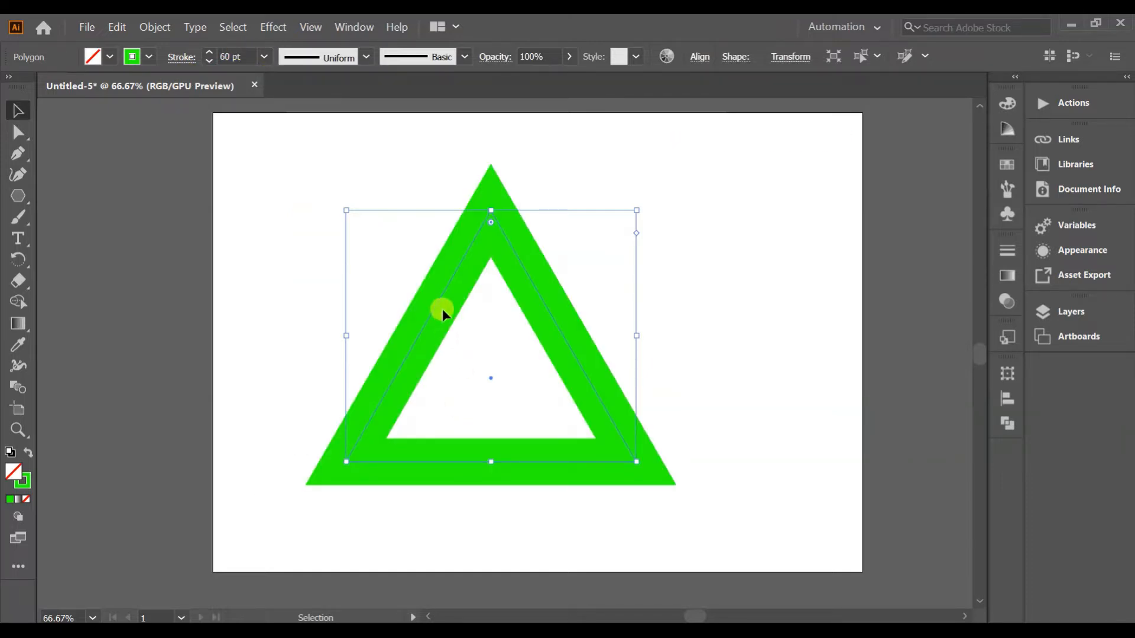
Step: Convert the triangle's thick stroke into a filled shape with Outline Stroke
{"action": "left_click", "coordinate": [155, 27]}
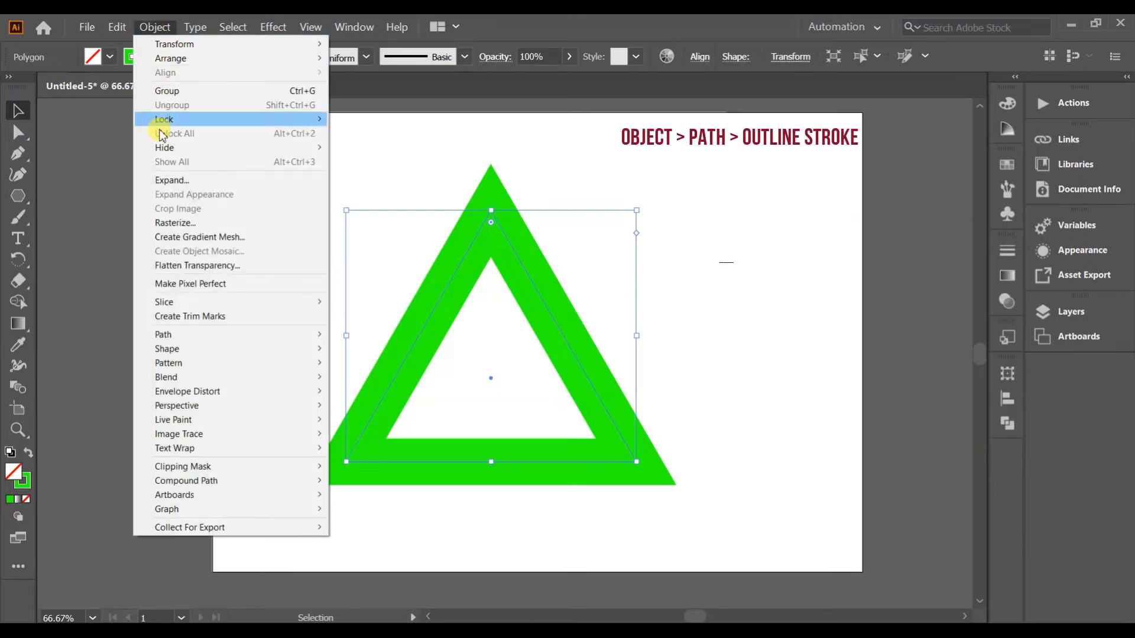
{"action": "mouse_move", "coordinate": [172, 337]}
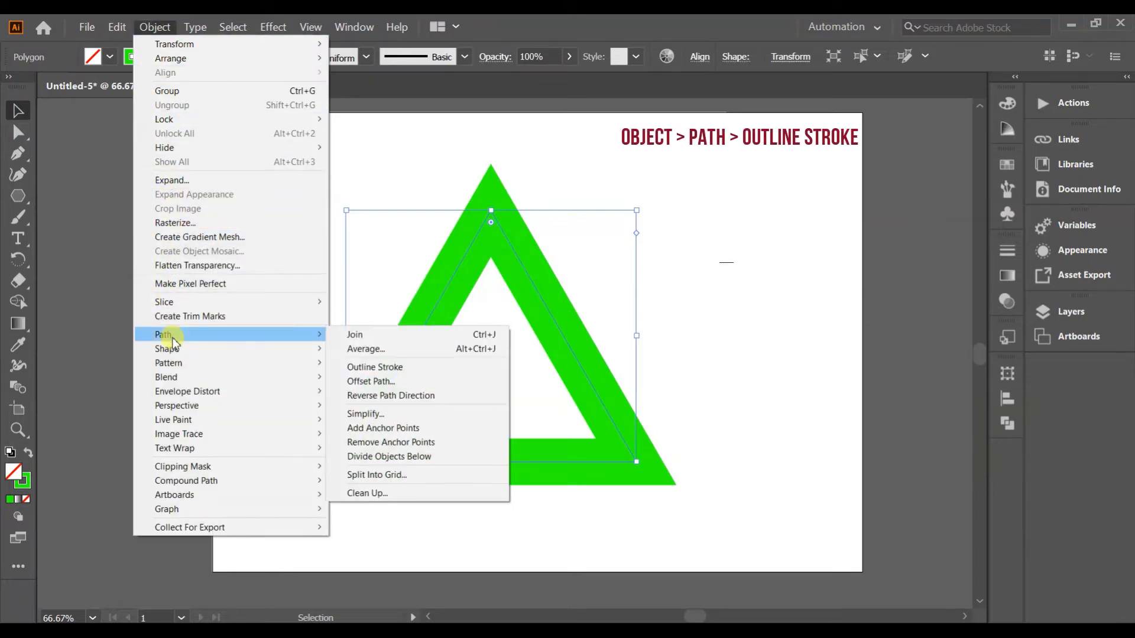
{"action": "left_click", "coordinate": [384, 367]}
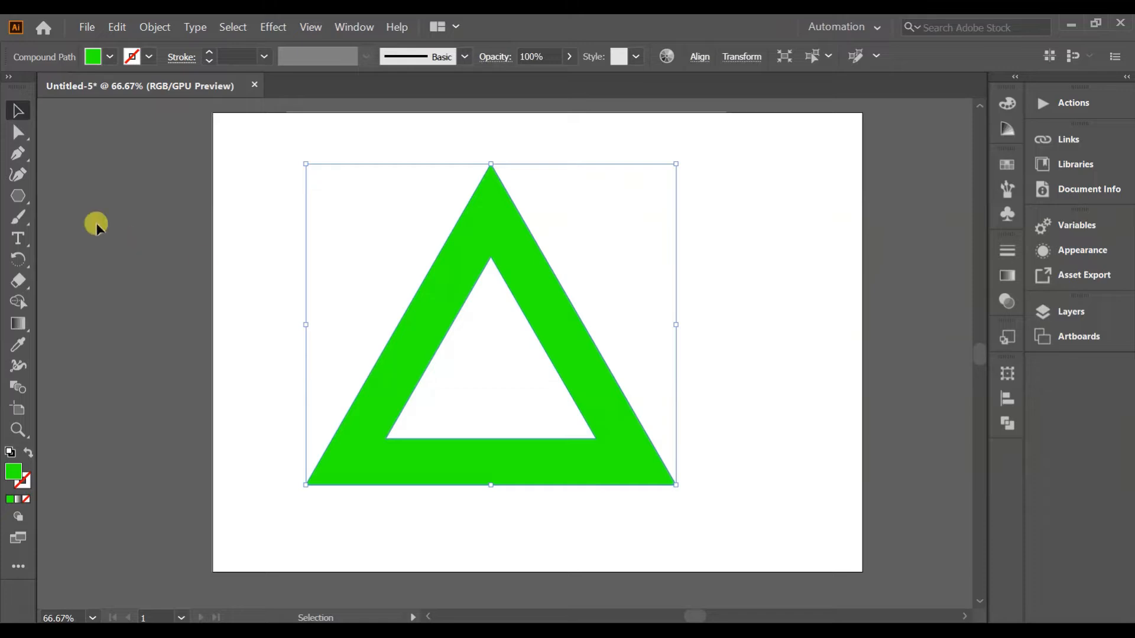
Step: Draw a straight horizontal line with the Pen tool along the inner triangle's bottom edge, extending past both sides of the green shape
{"action": "left_click", "coordinate": [15, 157]}
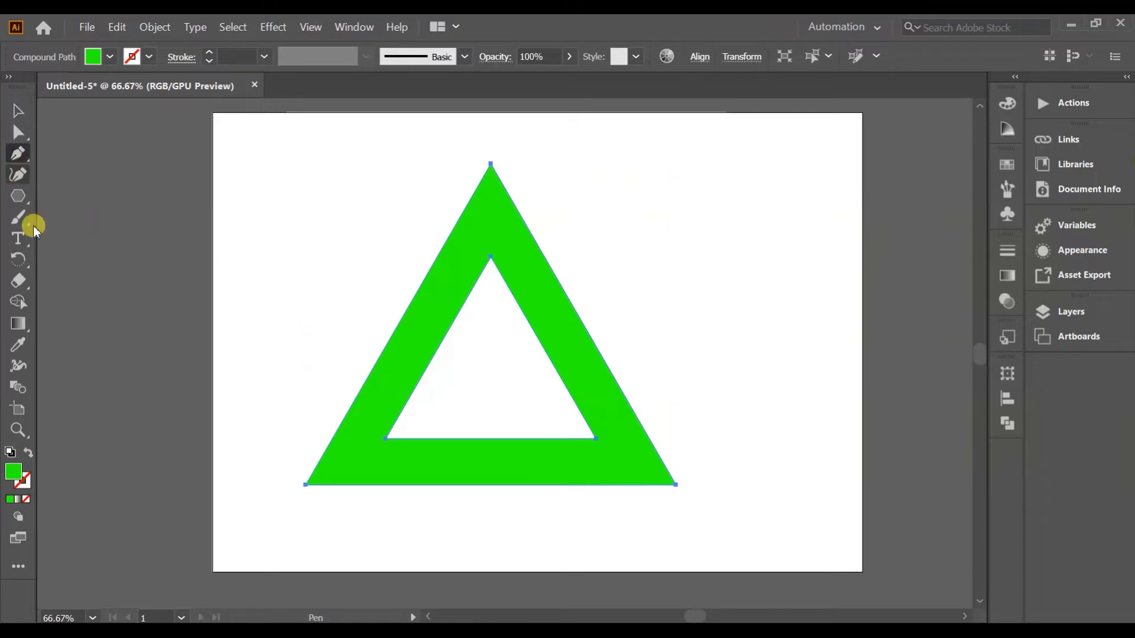
{"action": "left_click", "coordinate": [284, 441]}
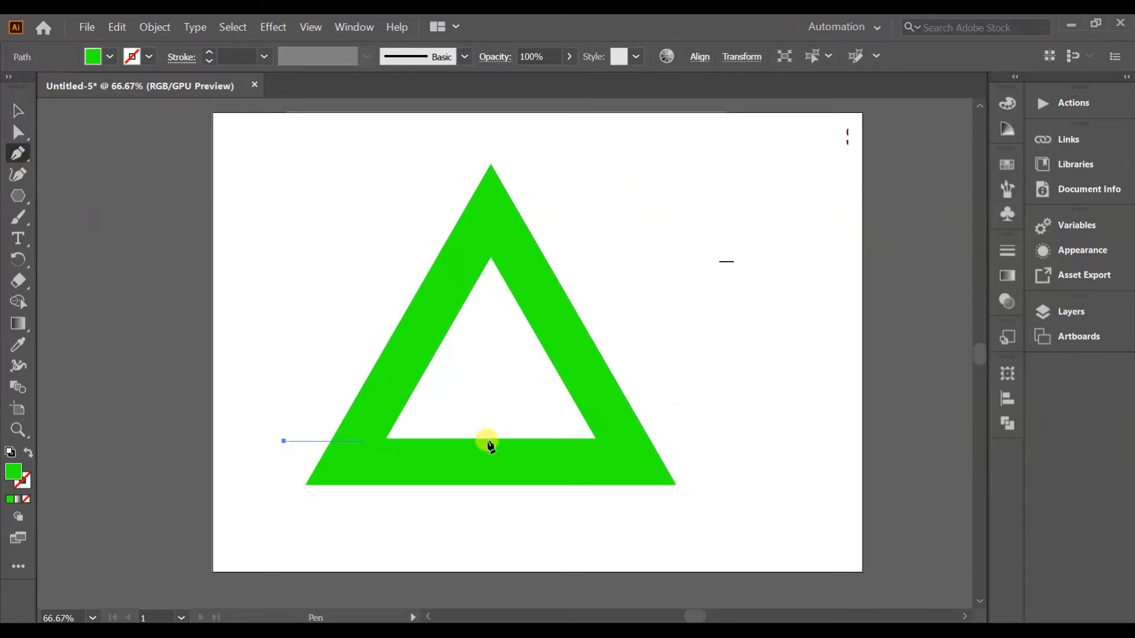
{"action": "left_click", "coordinate": [709, 441], "text": "shift"}
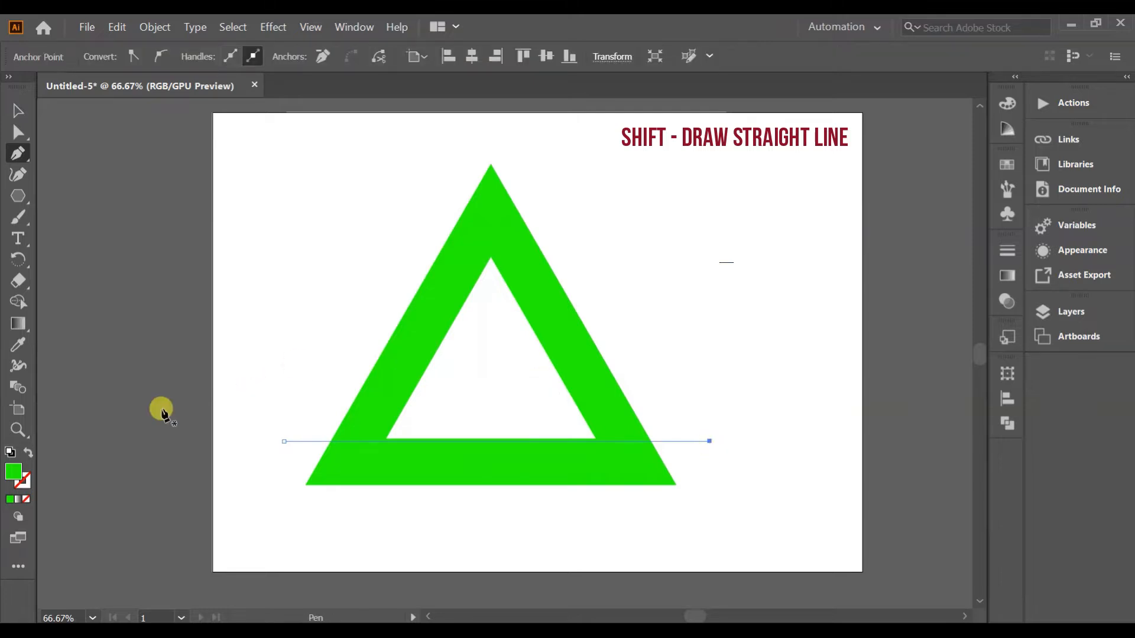
Step: Give the horizontal line a black stroke (000000) and no fill
{"action": "left_click", "coordinate": [30, 481]}
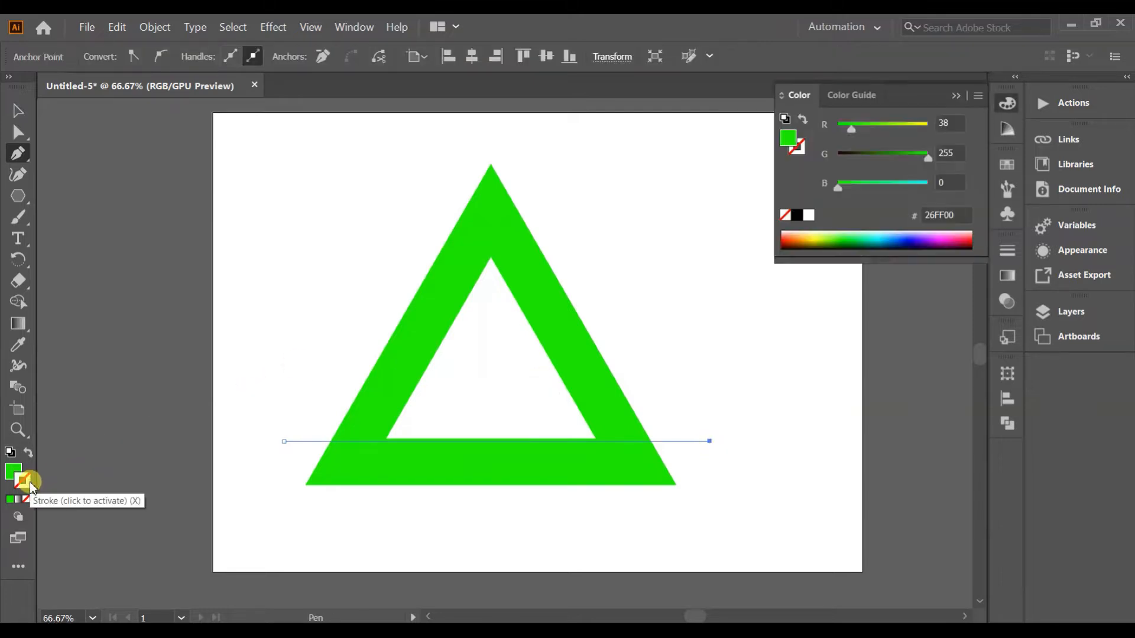
{"action": "left_click", "coordinate": [796, 215]}
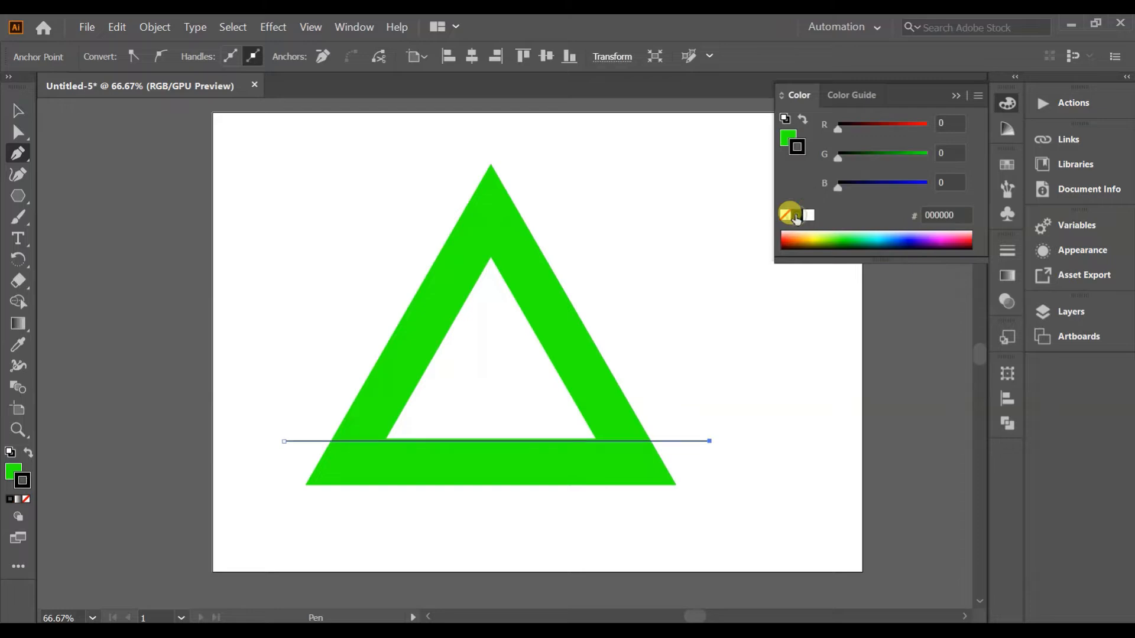
{"action": "left_click", "coordinate": [11, 470]}
{"action": "left_click", "coordinate": [26, 500]}
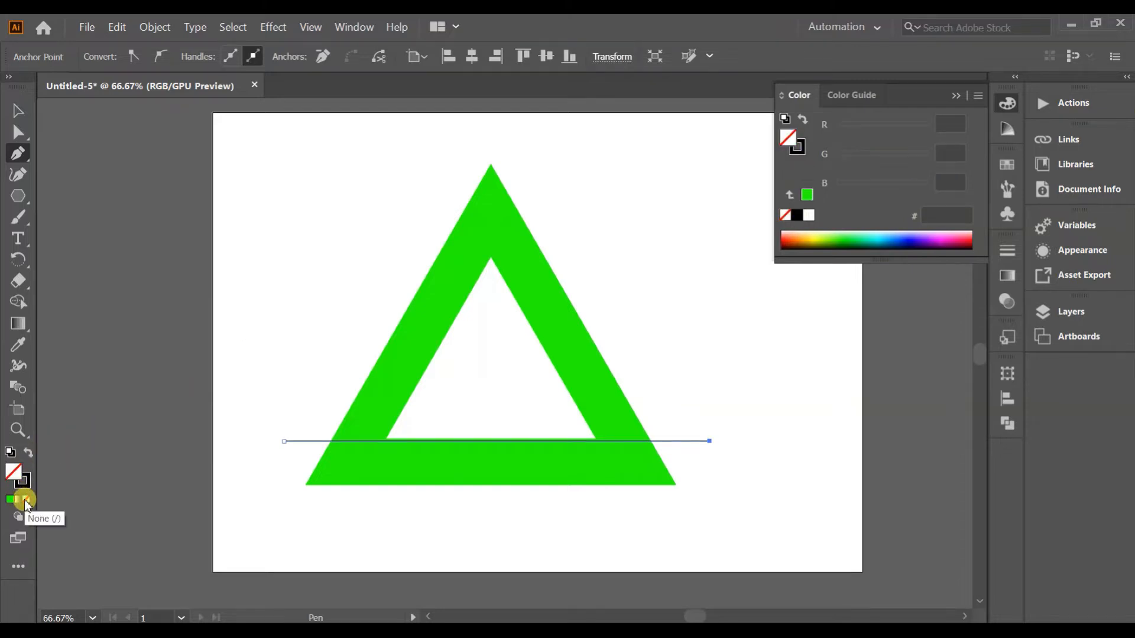
Step: Move the horizontal line slightly up so it sits exactly on the inner triangle's bottom edge
{"action": "left_click", "coordinate": [17, 111]}
{"action": "left_click", "coordinate": [282, 407]}
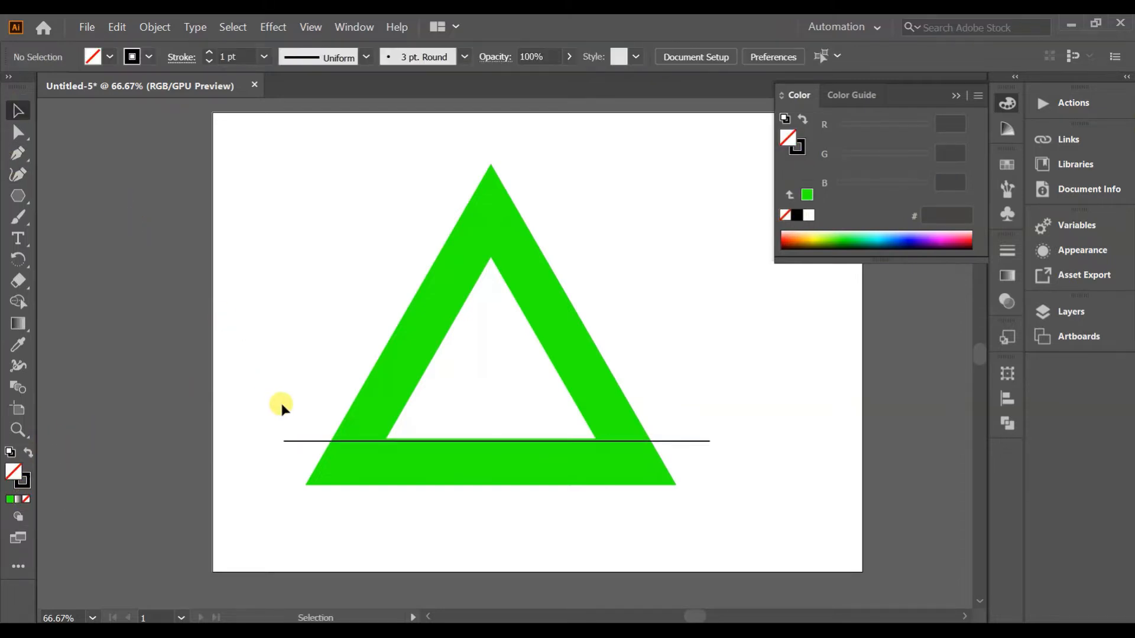
{"action": "left_click_drag", "start_coordinate": [278, 400], "coordinate": [297, 453]}
Step: Make a copy of the horizontal line rotated by 120° and place it along the inner triangle's right edge
{"action": "right_click", "coordinate": [303, 441]}
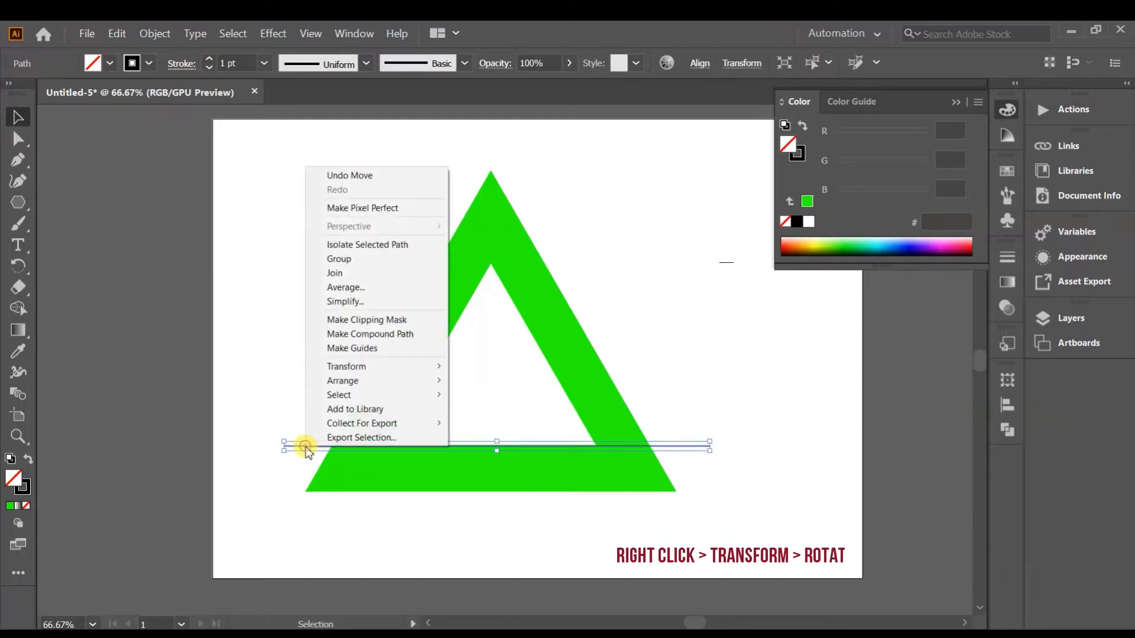
{"action": "mouse_move", "coordinate": [342, 367]}
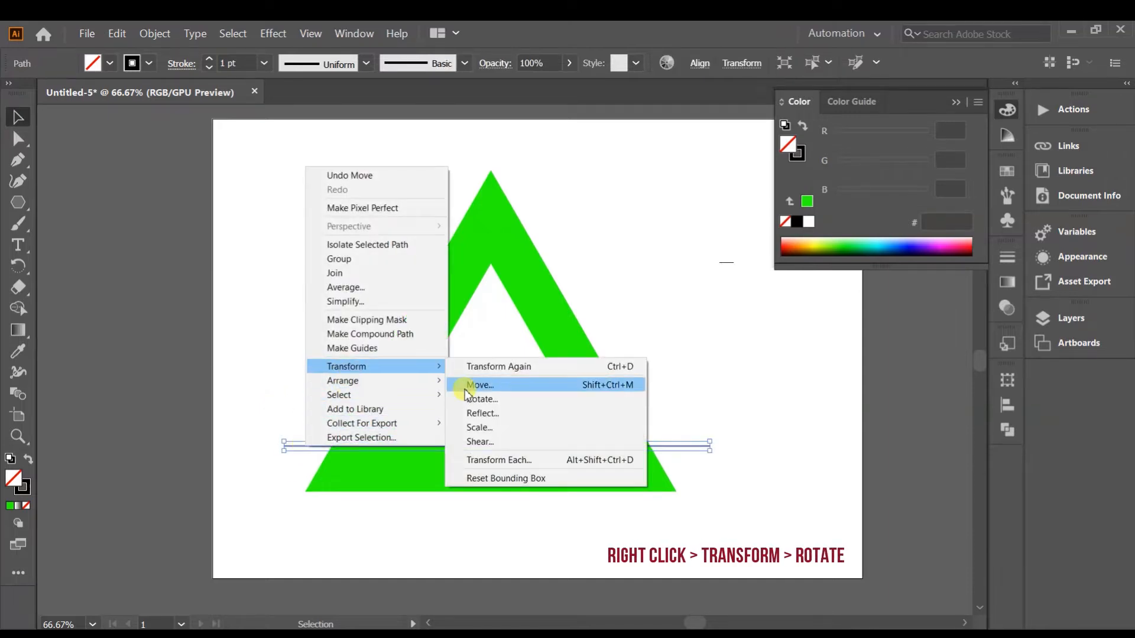
{"action": "left_click", "coordinate": [481, 399]}
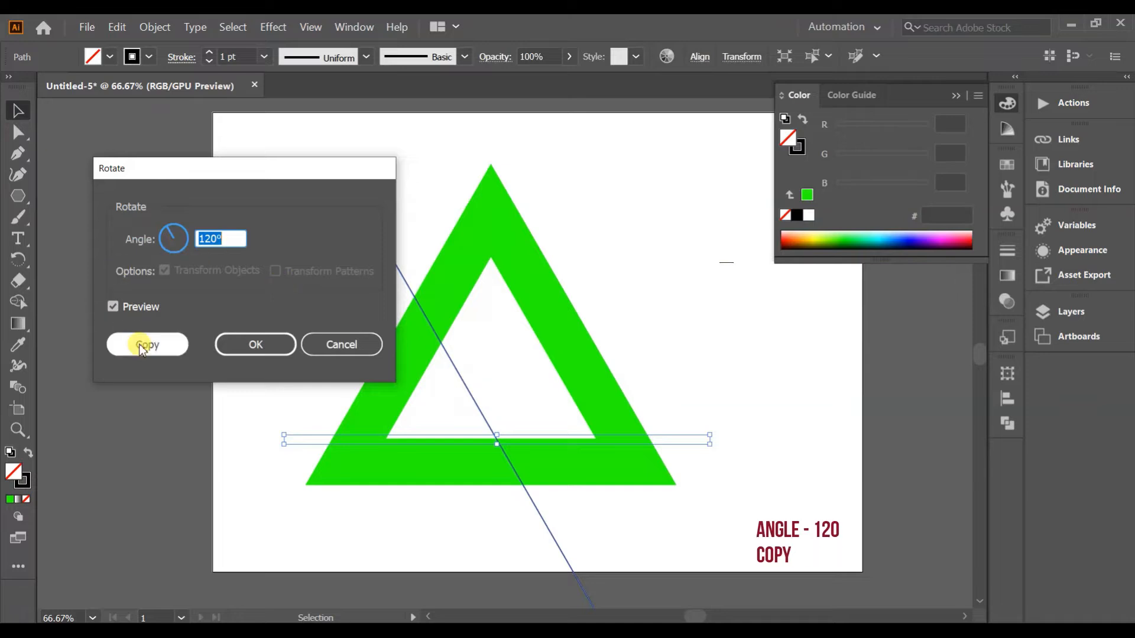
{"action": "left_click", "coordinate": [140, 344]}
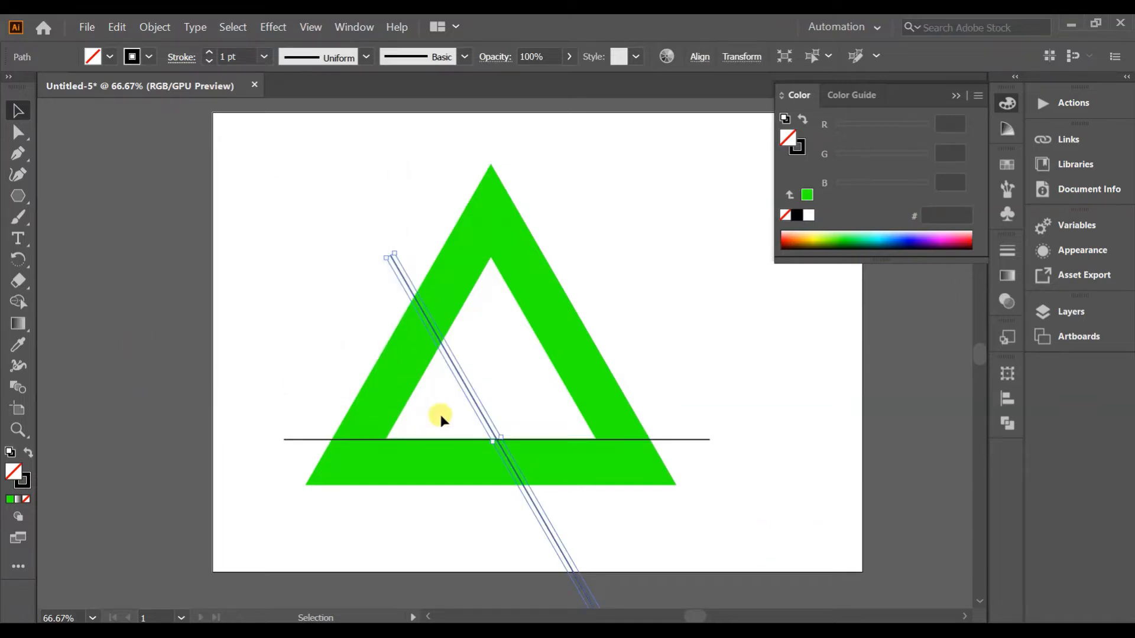
{"action": "left_click_drag", "start_coordinate": [483, 416], "coordinate": [536, 331]}
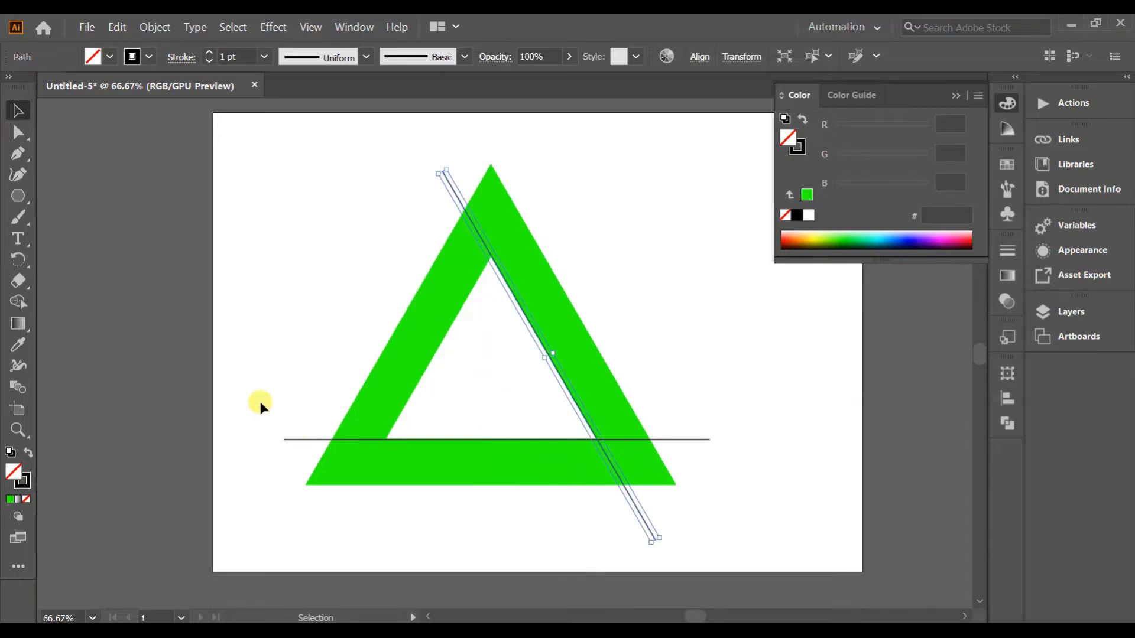
Step: Make a copy of the horizontal line rotated by 60° and place it along the inner triangle's left edge
{"action": "left_click_drag", "start_coordinate": [302, 441], "coordinate": [302, 442]}
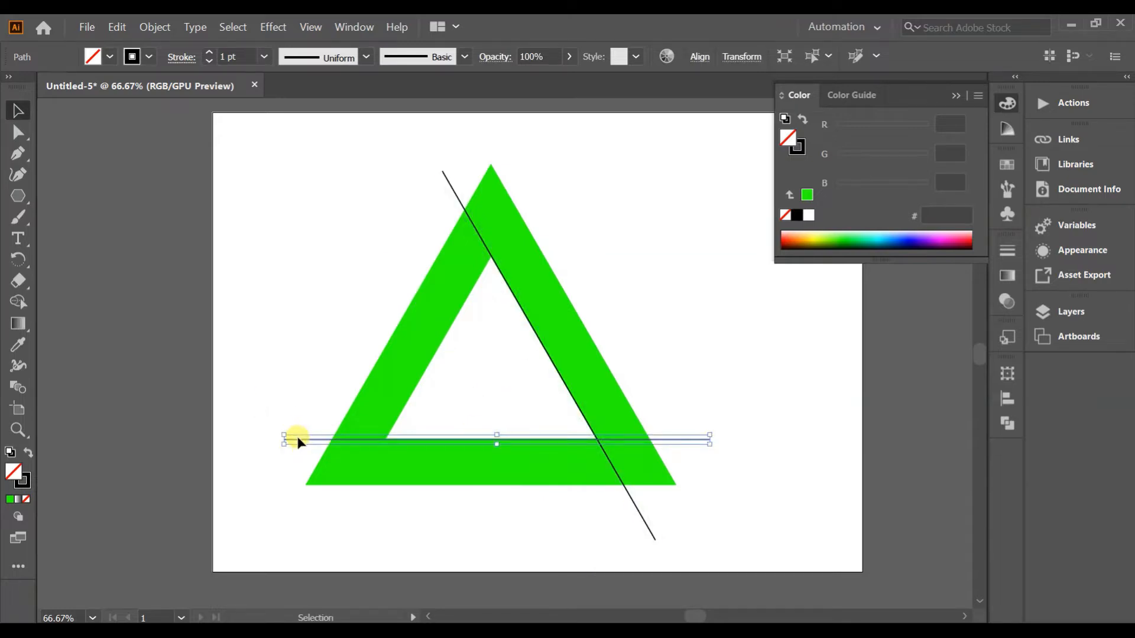
{"action": "right_click", "coordinate": [297, 442]}
{"action": "mouse_move", "coordinate": [337, 361]}
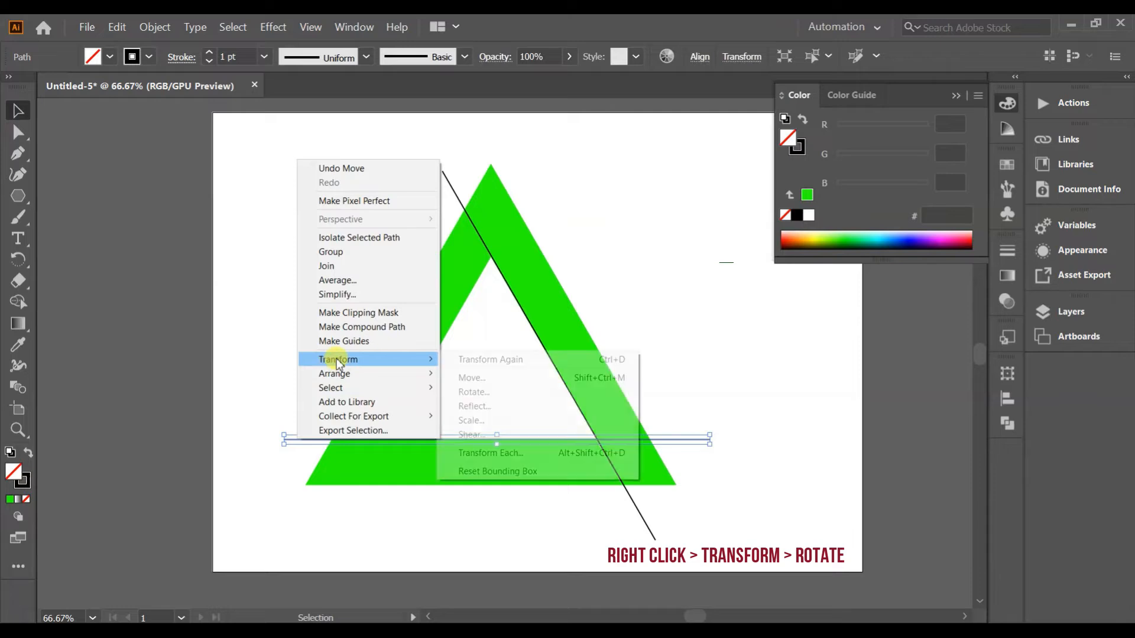
{"action": "left_click", "coordinate": [479, 391]}
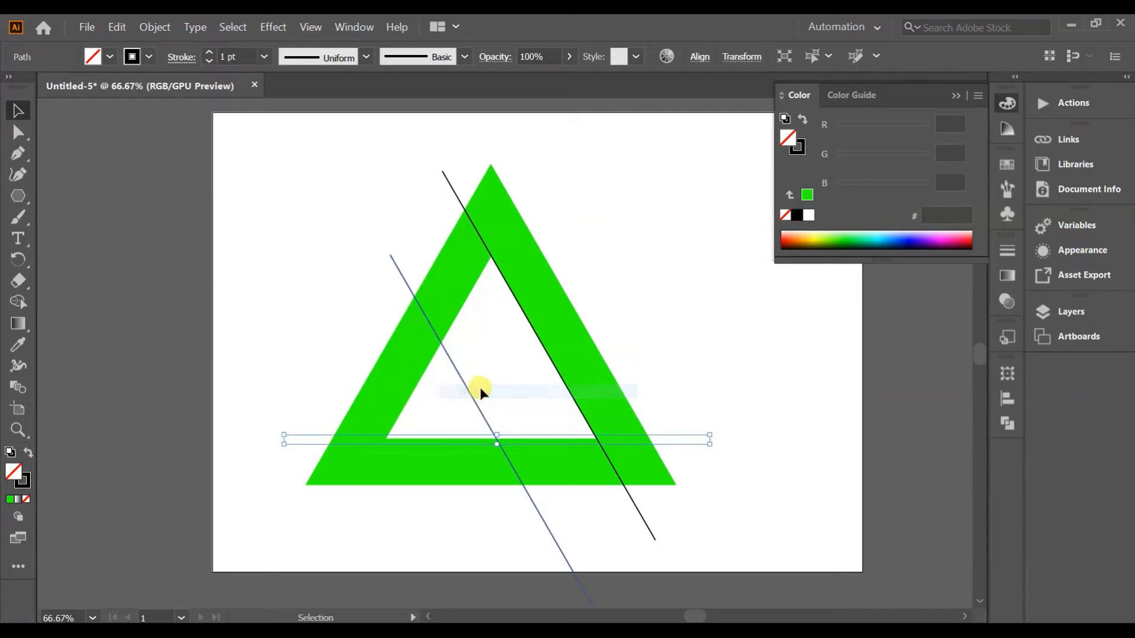
{"action": "type", "text": "60"}
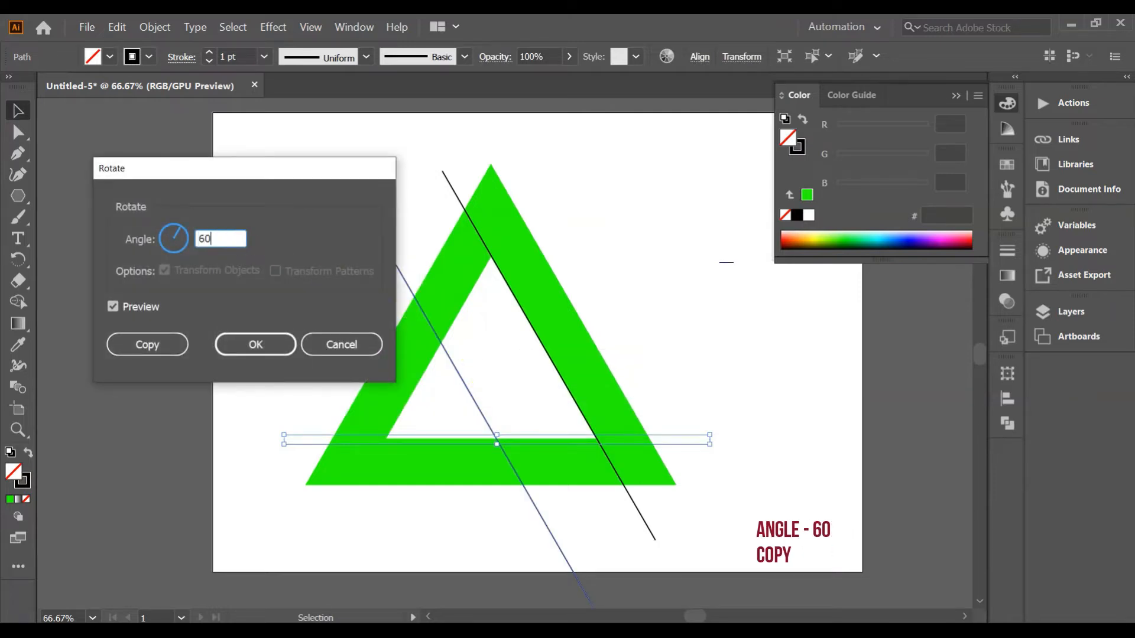
{"action": "left_click", "coordinate": [134, 346]}
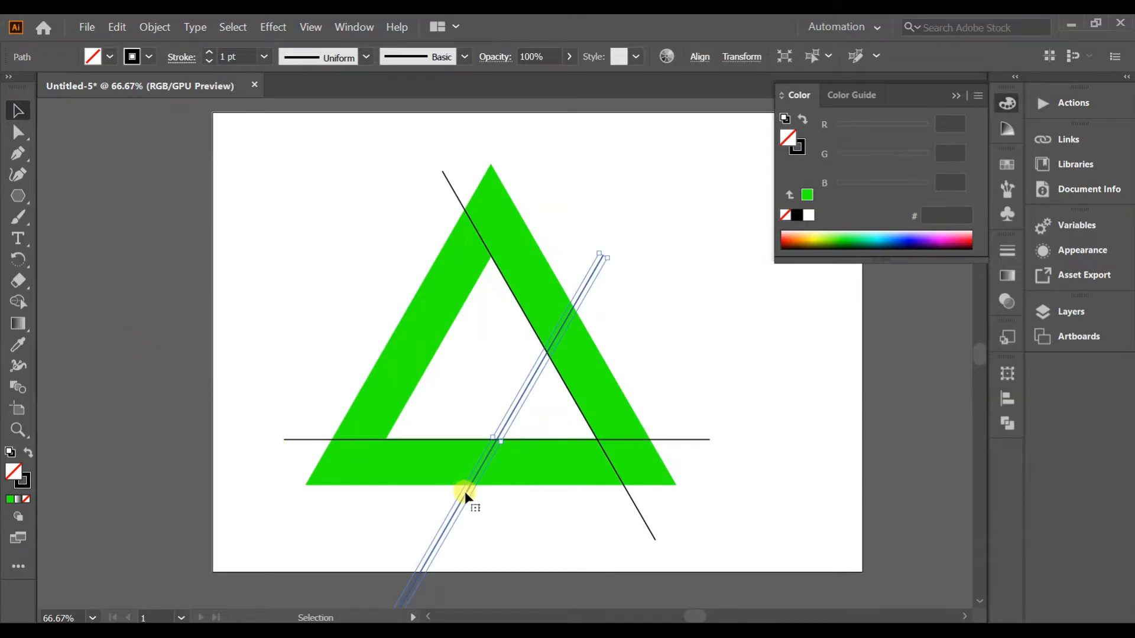
{"action": "left_click_drag", "start_coordinate": [464, 491], "coordinate": [404, 402]}
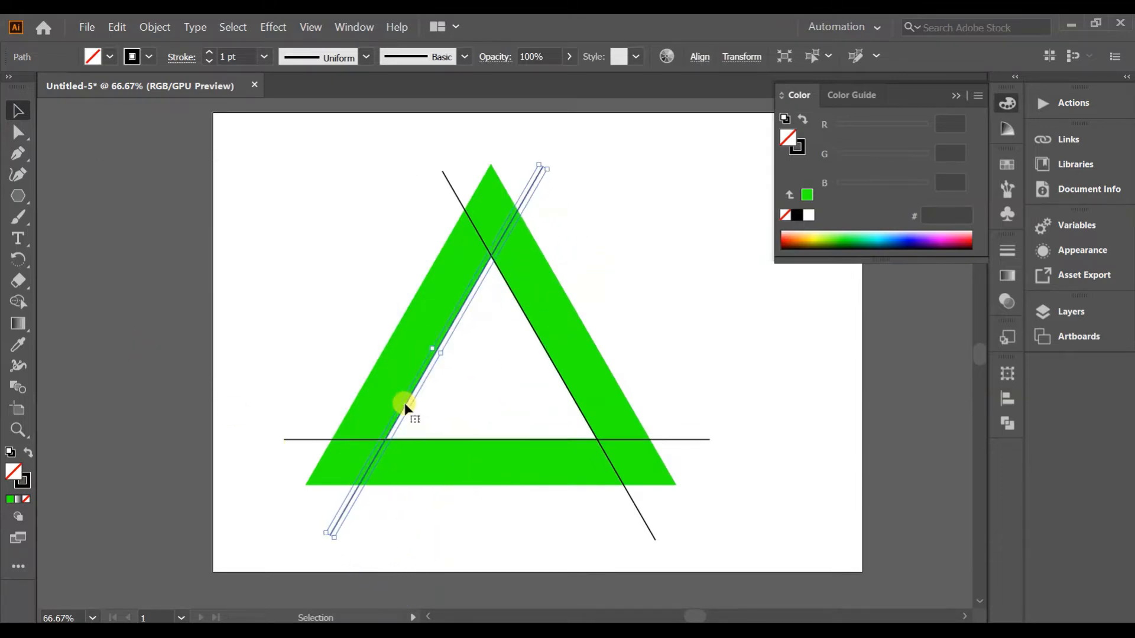
Step: Select all the artwork and split the green triangle along the three lines with the Pathfinder Divide operation
{"action": "key", "text": "a"}
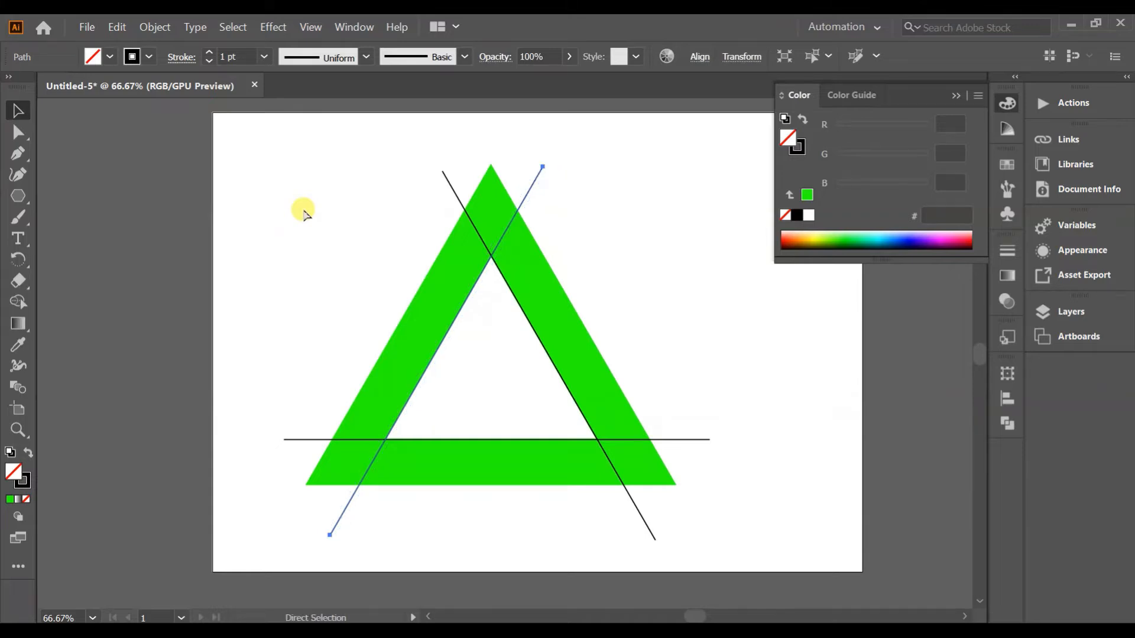
{"action": "key", "text": "ctrl+a"}
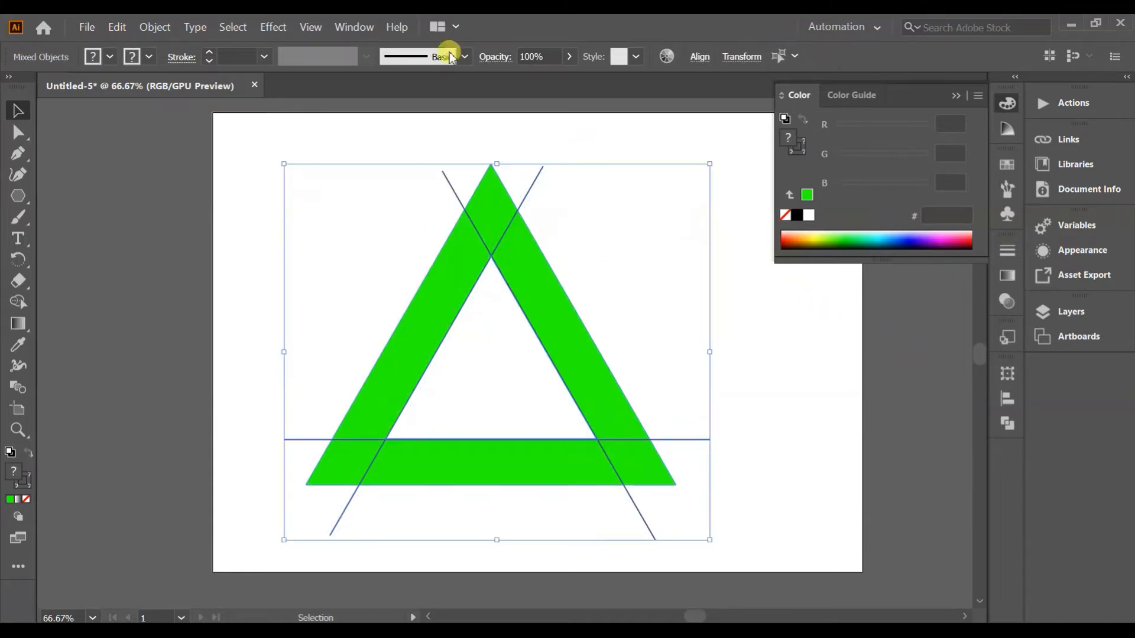
{"action": "left_click", "coordinate": [353, 27]}
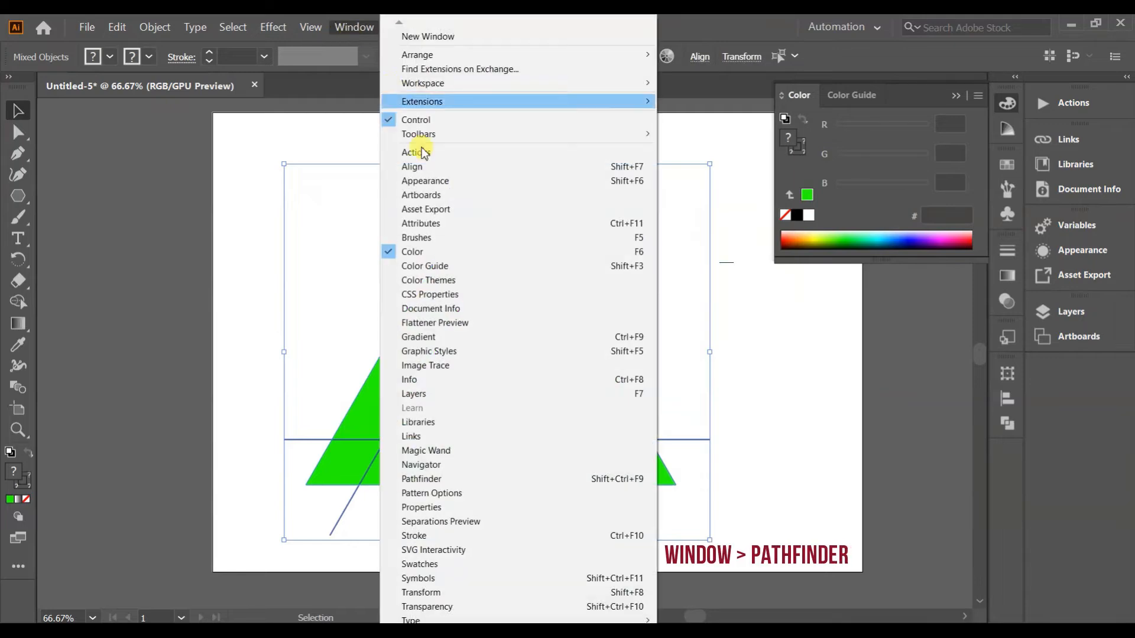
{"action": "left_click", "coordinate": [452, 480]}
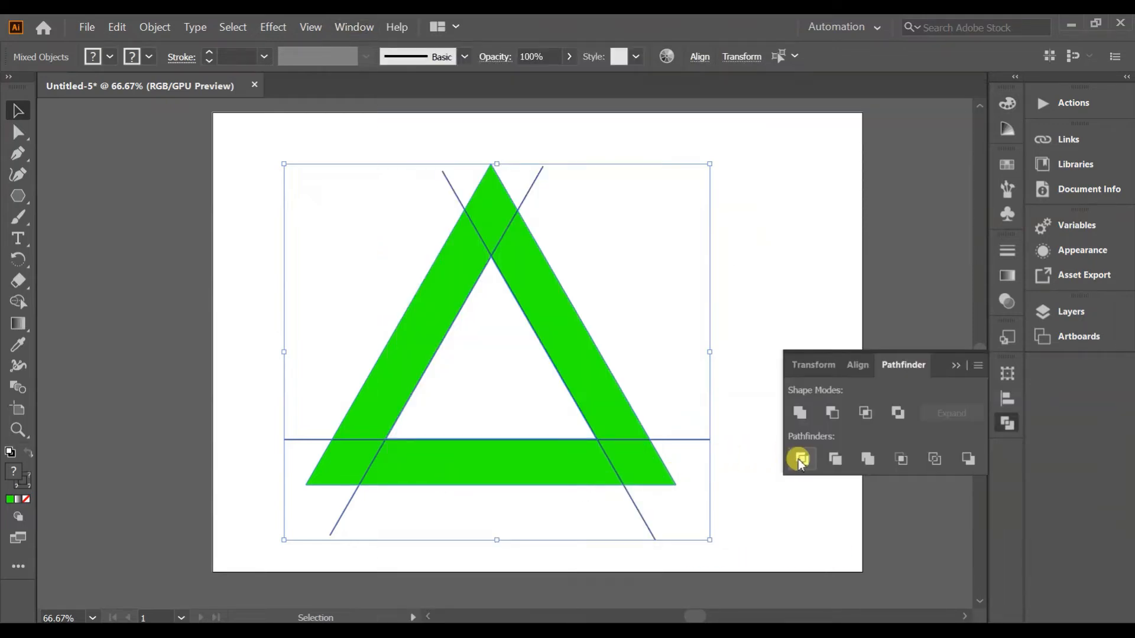
{"action": "left_click", "coordinate": [801, 459]}
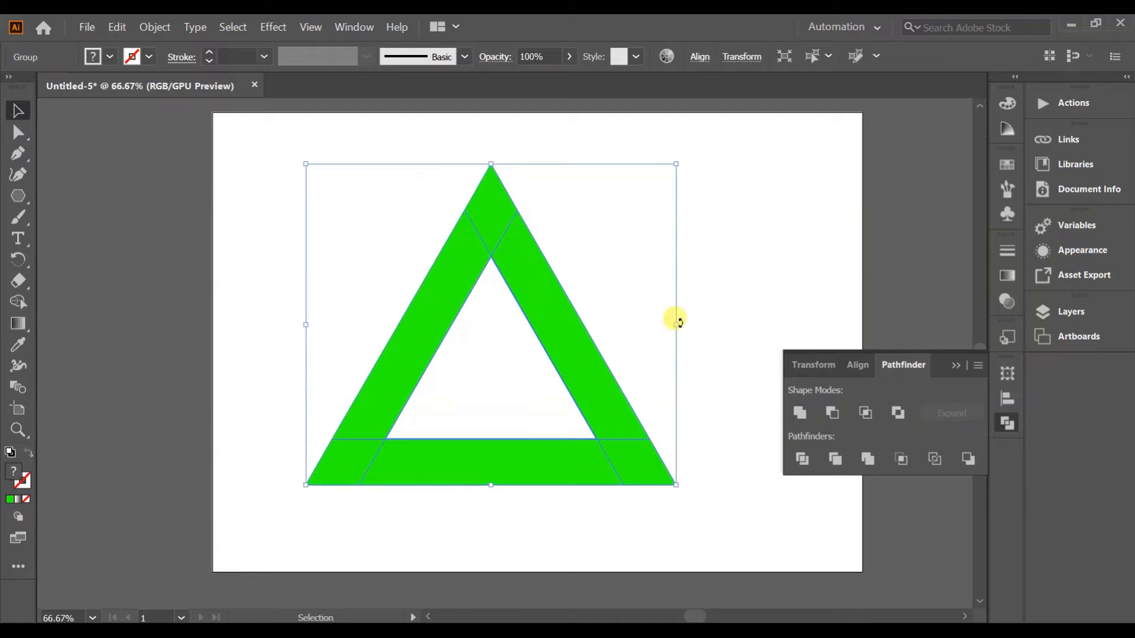
Step: Apply a black stroke (000000) to the divided triangle group and scale it down proportionally toward its upper-left corner
{"action": "left_click", "coordinate": [24, 481]}
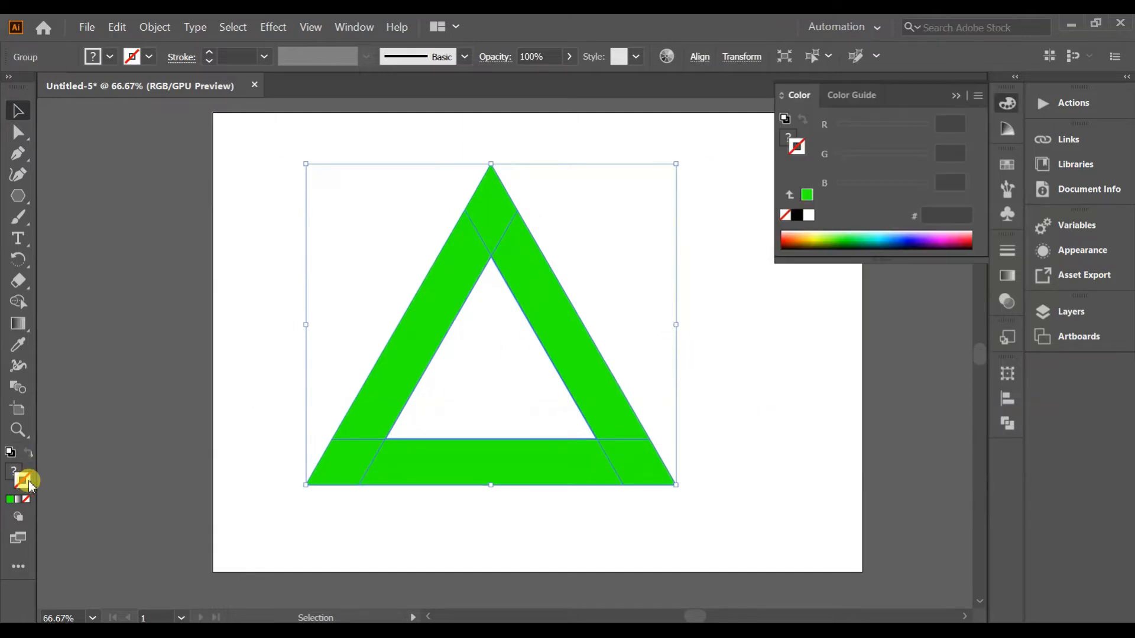
{"action": "left_click", "coordinate": [791, 215]}
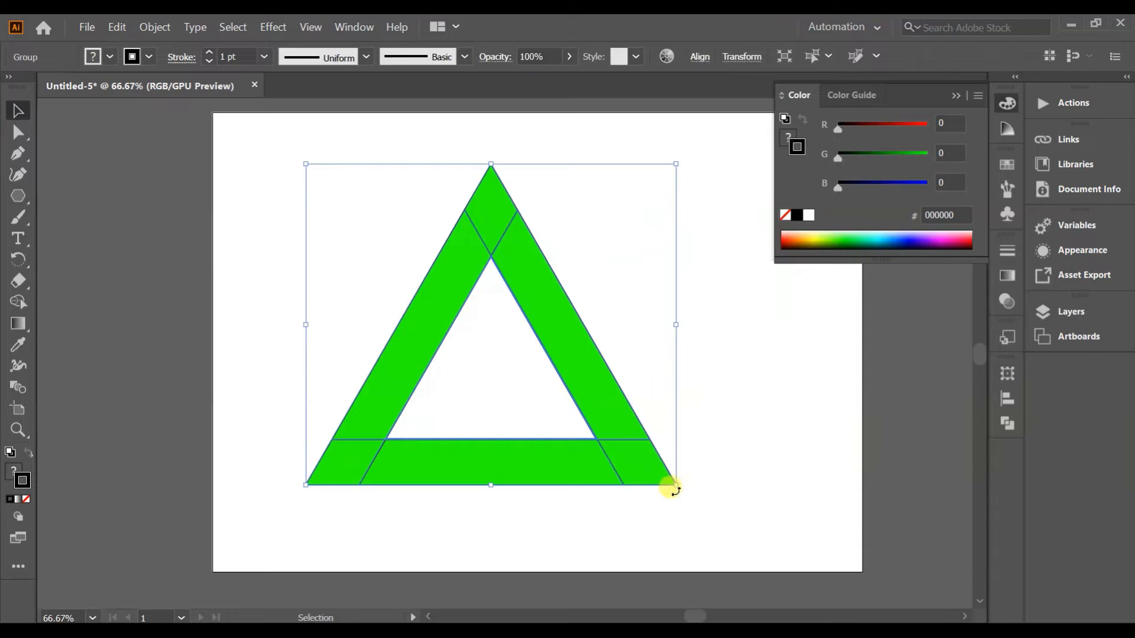
{"action": "left_click_drag", "start_coordinate": [673, 483], "coordinate": [572, 425]}
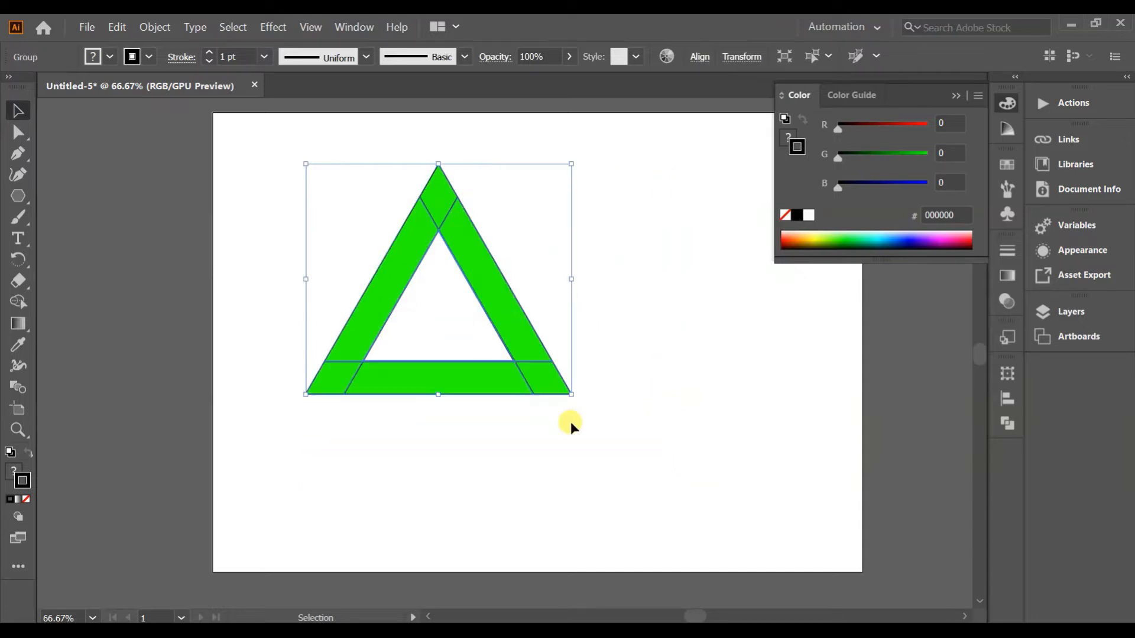
Step: Move the divided triangle group to the lower-left area of the artboard and ungroup it
{"action": "left_click_drag", "start_coordinate": [507, 329], "coordinate": [456, 392]}
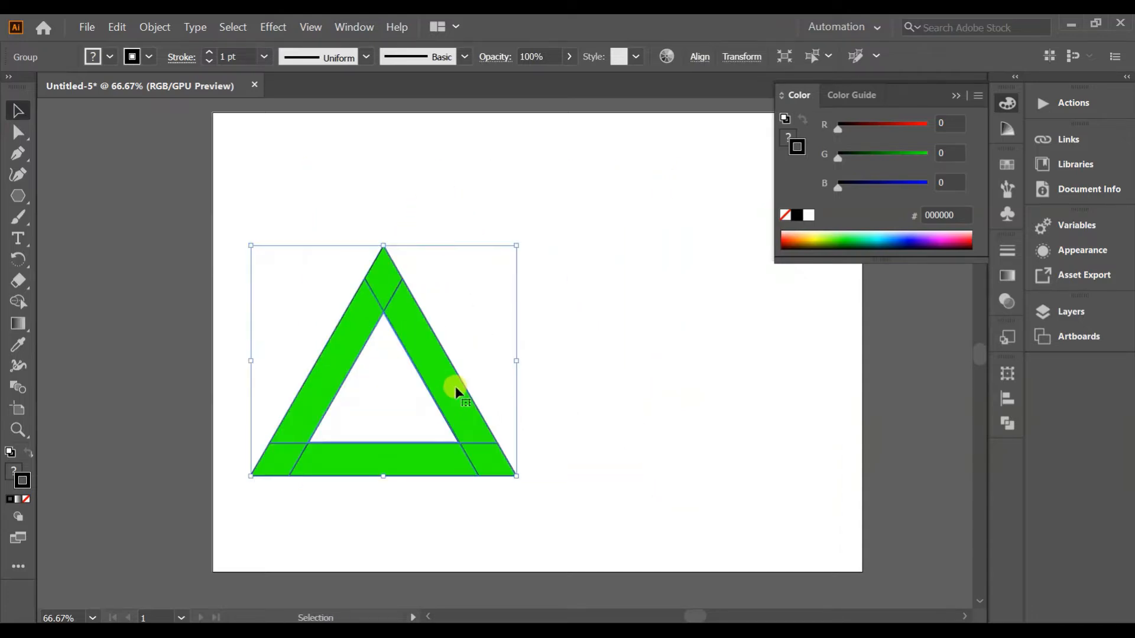
{"action": "right_click", "coordinate": [454, 392]}
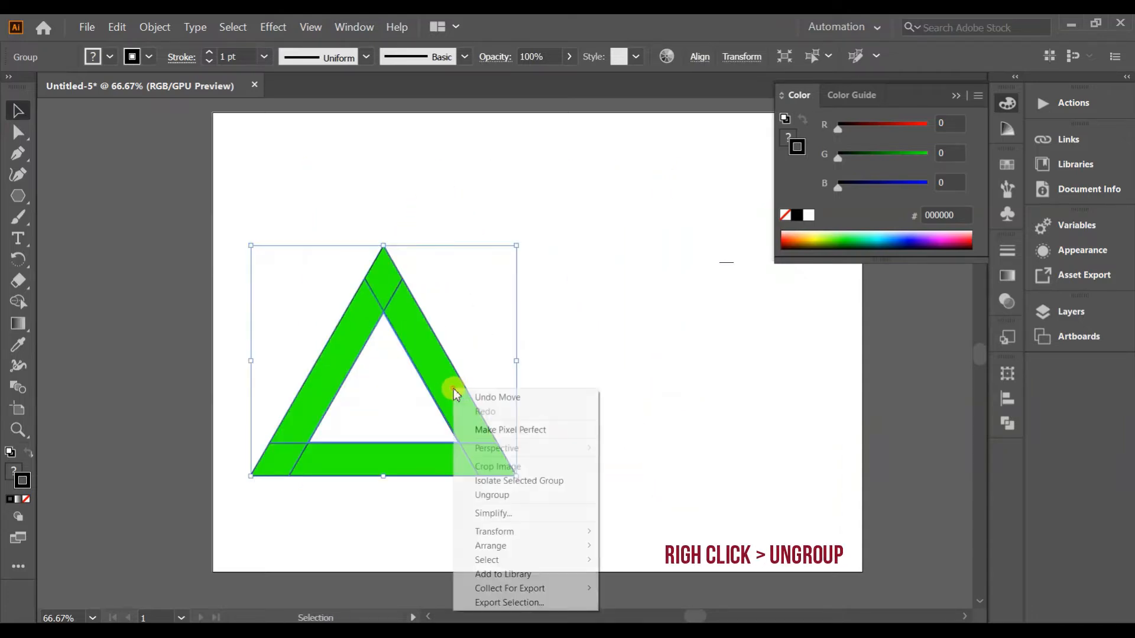
{"action": "left_click", "coordinate": [506, 497]}
{"action": "left_click", "coordinate": [393, 515]}
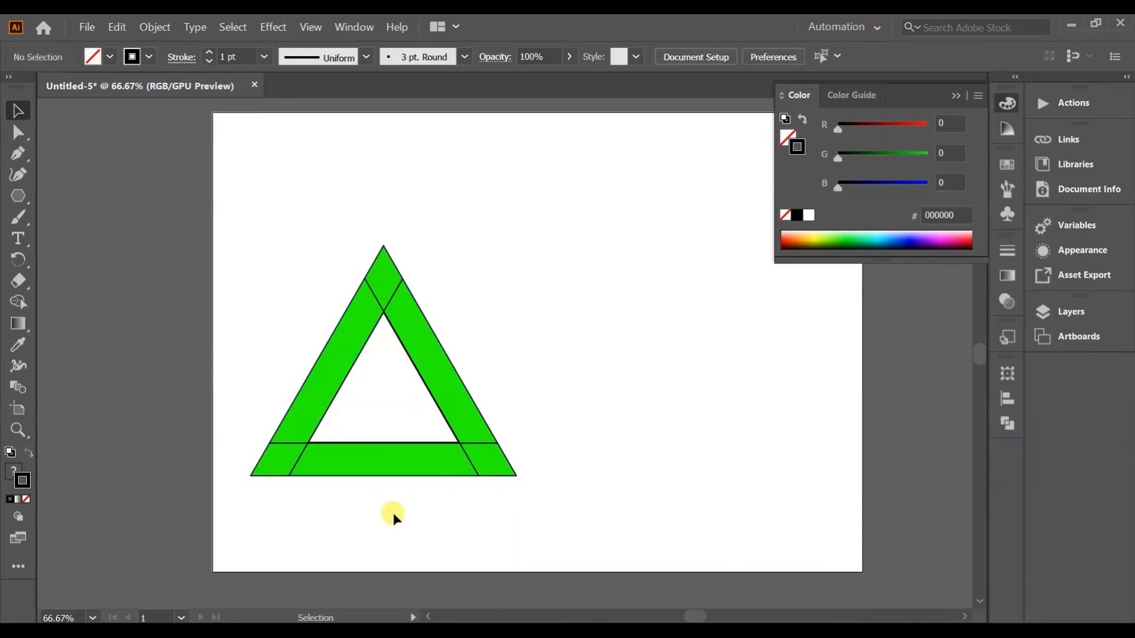
Step: Copy the triangle's left side, bottom-left corner, bottom side and bottom-right corner pieces together to the empty space beside the triangle
{"action": "left_click", "coordinate": [328, 374]}
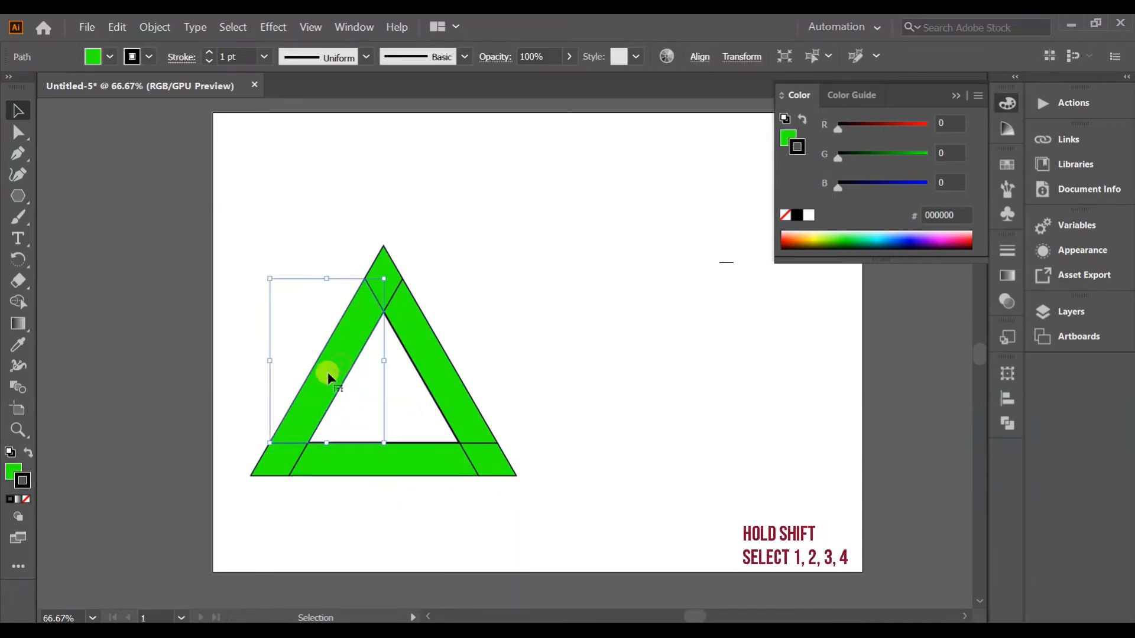
{"action": "left_click", "coordinate": [260, 468], "text": "shift"}
{"action": "left_click", "coordinate": [436, 460], "text": "shift"}
{"action": "left_click", "coordinate": [491, 459], "text": "shift"}
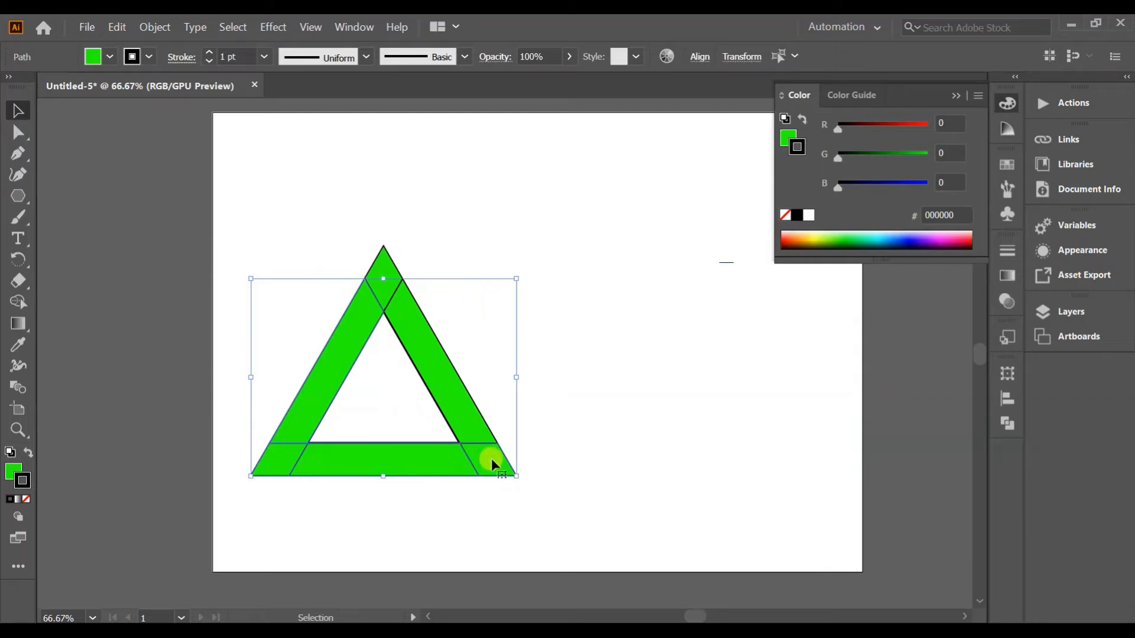
{"action": "left_click_drag", "start_coordinate": [491, 459], "coordinate": [805, 490]}
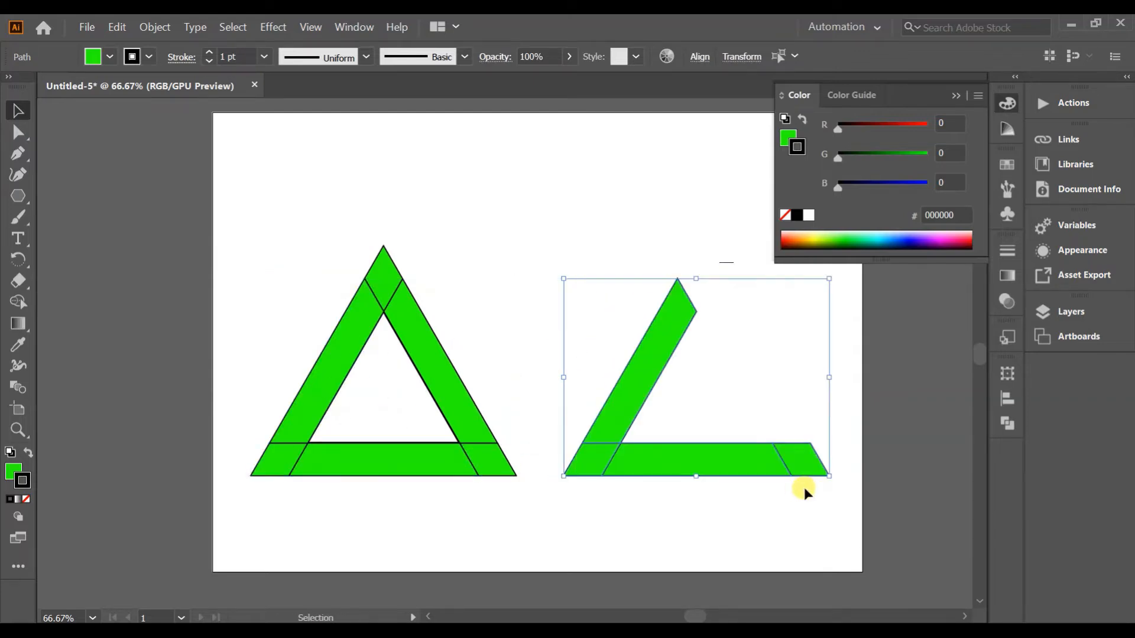
Step: Merge the copied left and bottom pieces into one L-like shape with Pathfinder Unite
{"action": "left_click", "coordinate": [1007, 421]}
{"action": "left_click", "coordinate": [801, 412]}
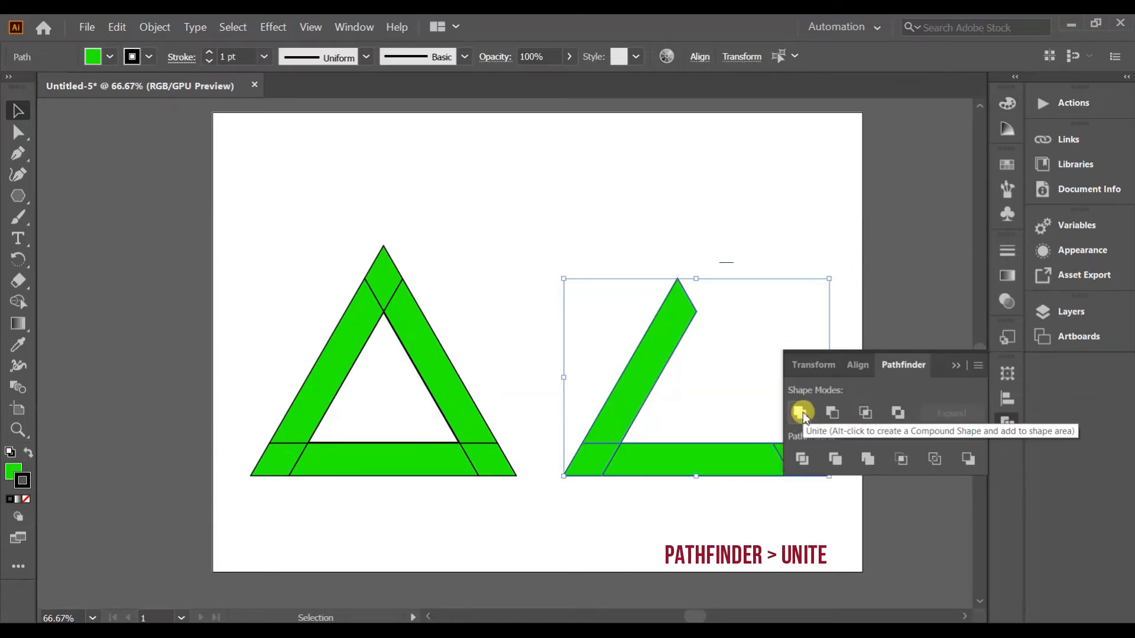
{"action": "left_click", "coordinate": [801, 412]}
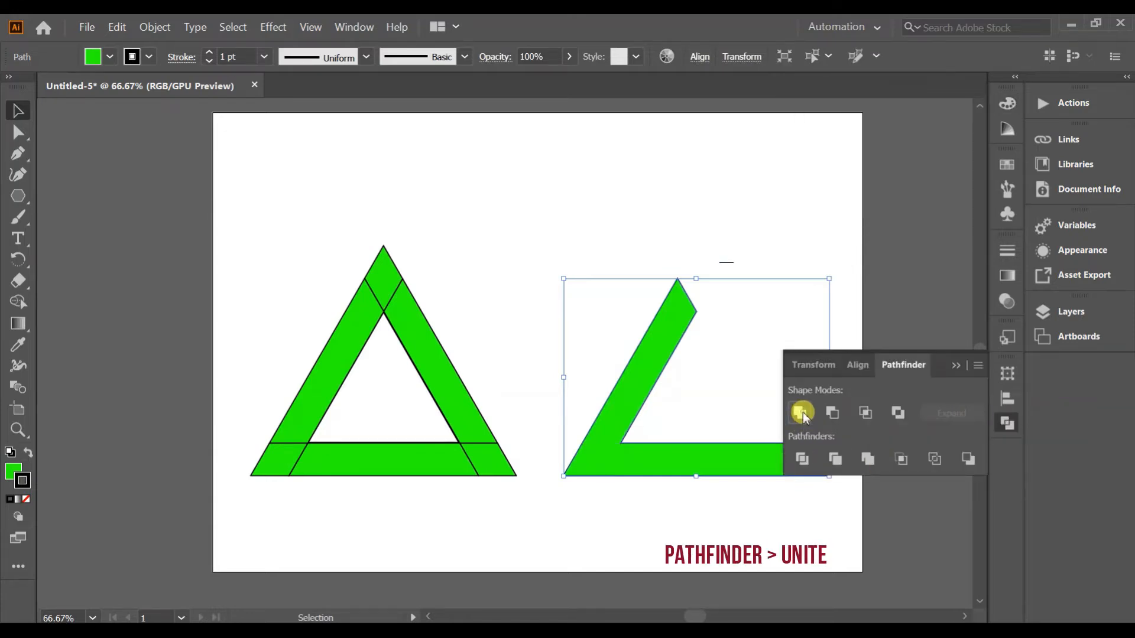
{"action": "left_click", "coordinate": [956, 365]}
Step: Copy the triangle's bottom side, bottom-right corner, right side and top corner pieces and fit them against the inner edge of the first merged shape
{"action": "left_click", "coordinate": [444, 469]}
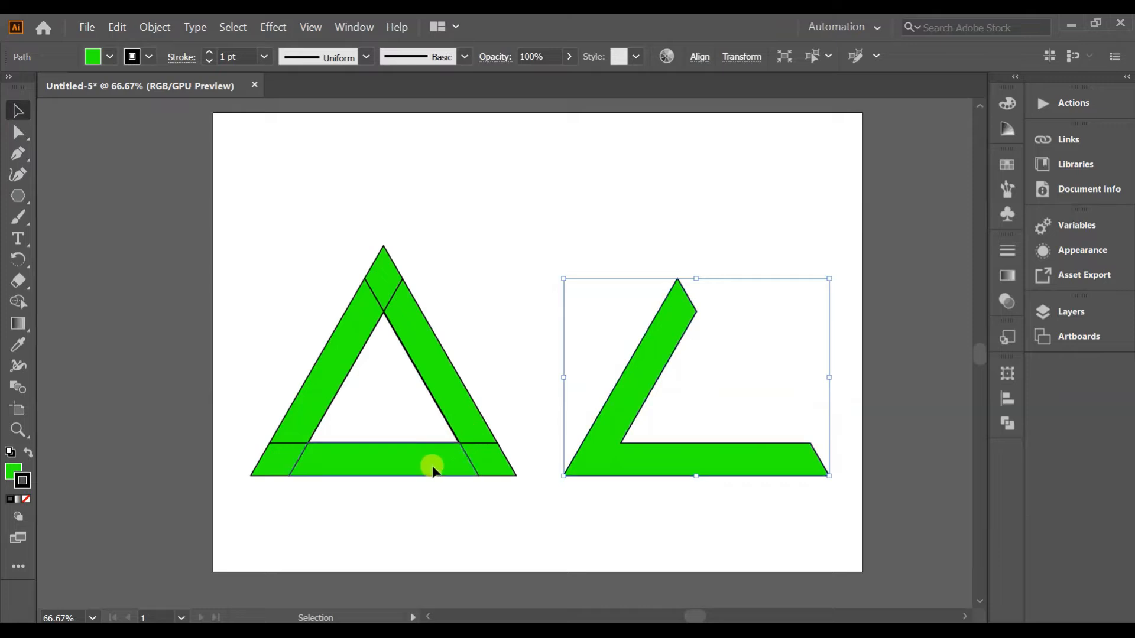
{"action": "left_click", "coordinate": [488, 470], "text": "shift"}
{"action": "left_click", "coordinate": [456, 400], "text": "shift"}
{"action": "left_click", "coordinate": [389, 266], "text": "shift"}
{"action": "left_click_drag", "start_coordinate": [389, 266], "coordinate": [722, 235]}
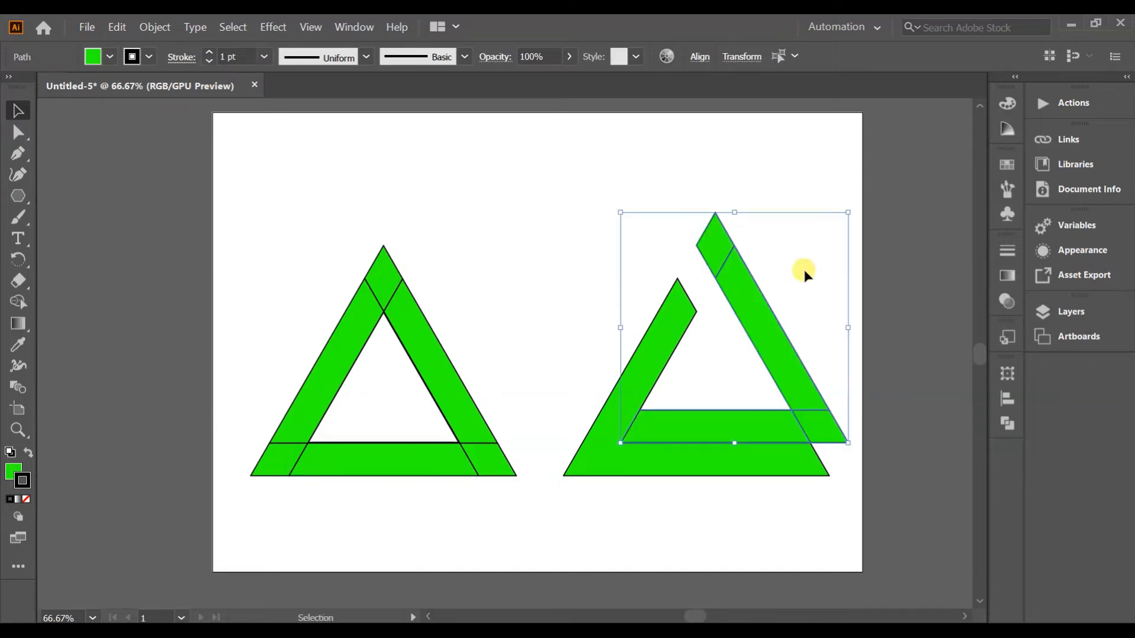
Step: Merge the copied bottom and right pieces into a second shape with Pathfinder Unite
{"action": "left_click", "coordinate": [1008, 420]}
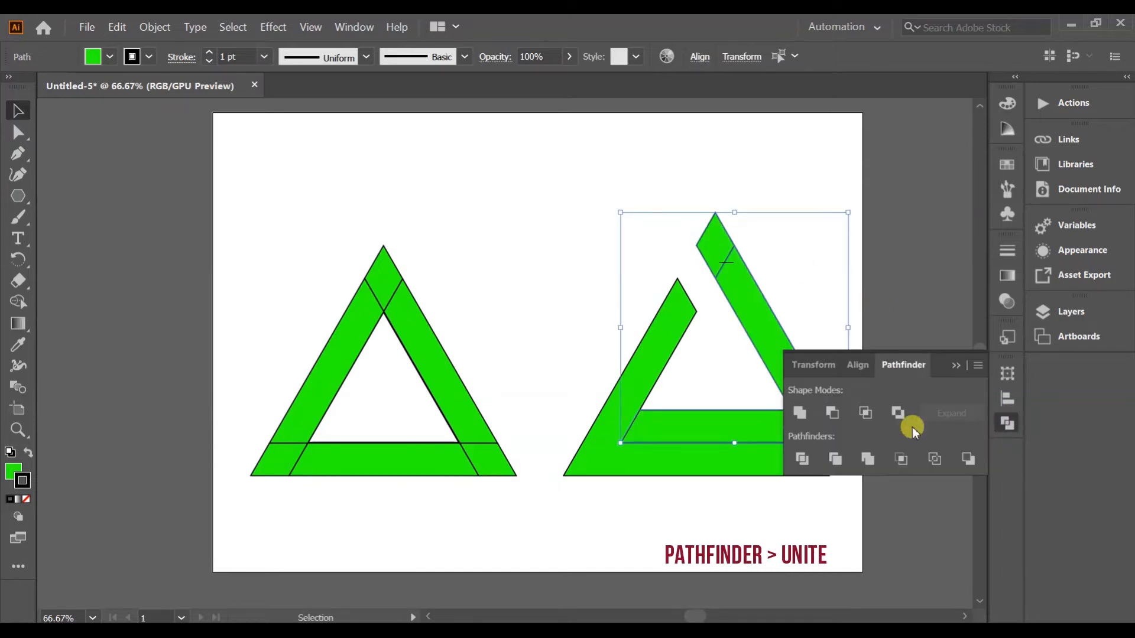
{"action": "left_click", "coordinate": [798, 413]}
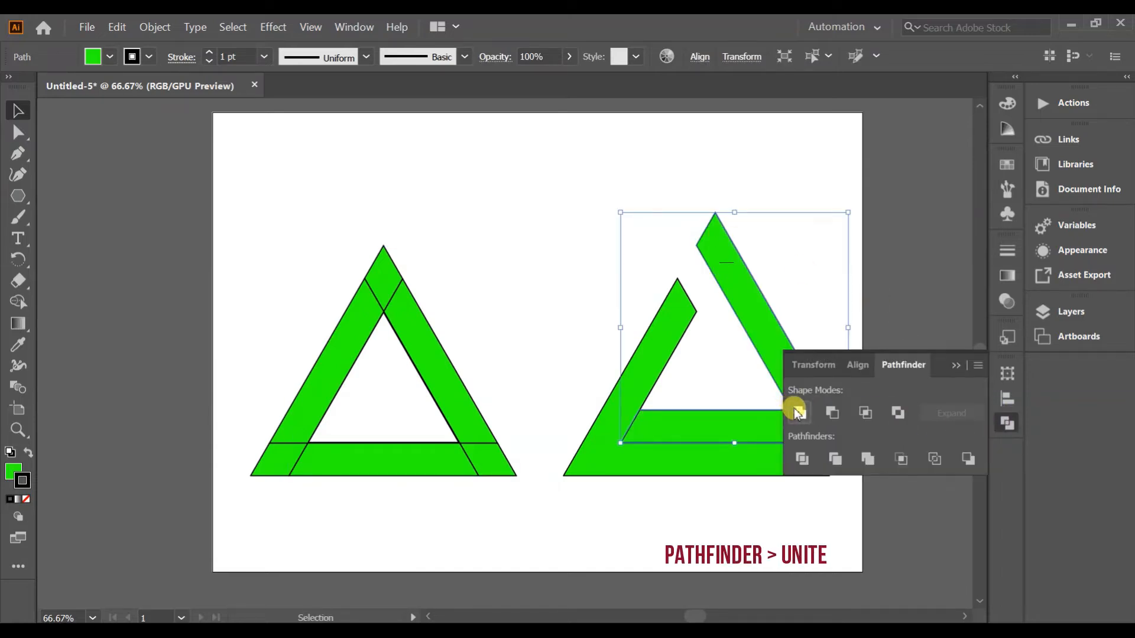
{"action": "left_click", "coordinate": [956, 364]}
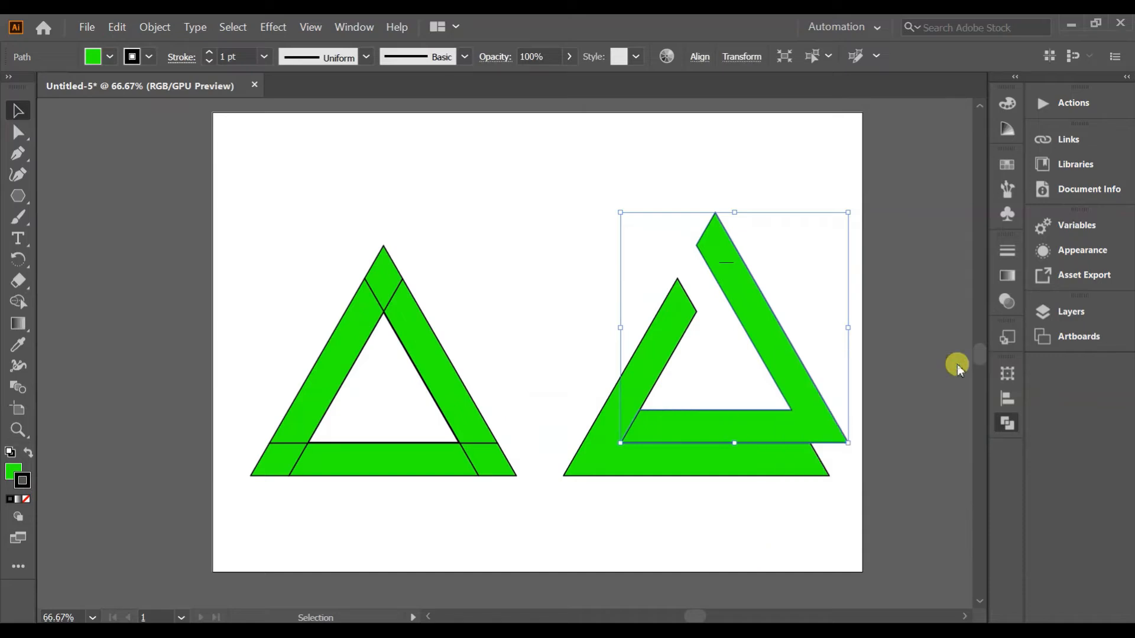
Step: Set the second merged shape's stroke colour to black (000000)
{"action": "left_click", "coordinate": [30, 482]}
{"action": "double_click", "coordinate": [31, 484]}
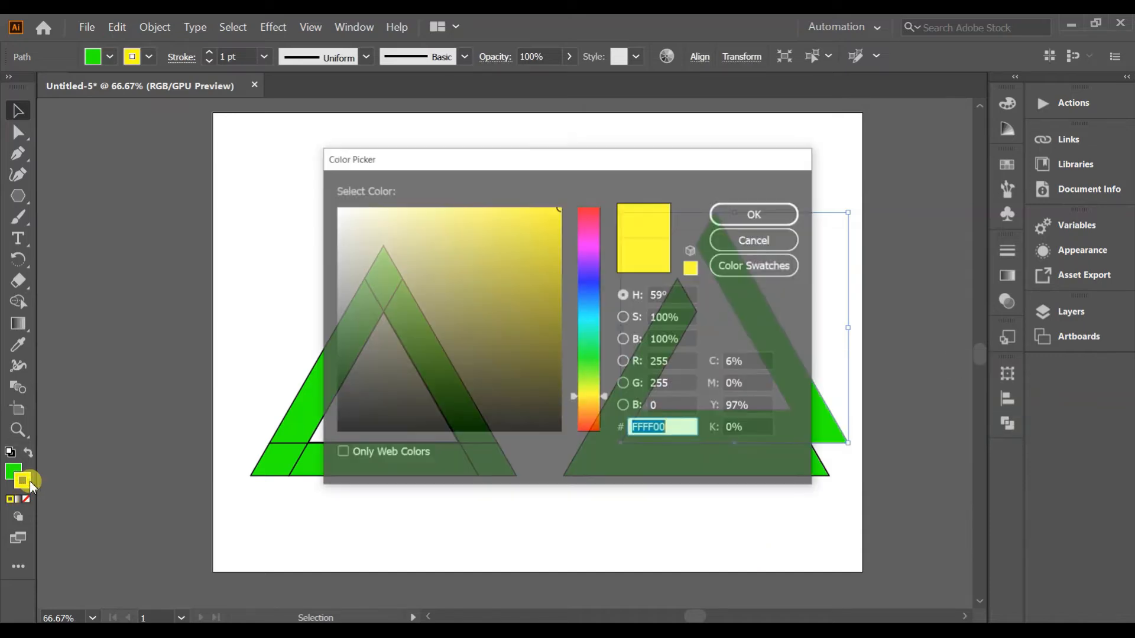
{"action": "left_click", "coordinate": [340, 419]}
{"action": "left_click_drag", "start_coordinate": [340, 420], "coordinate": [339, 430]}
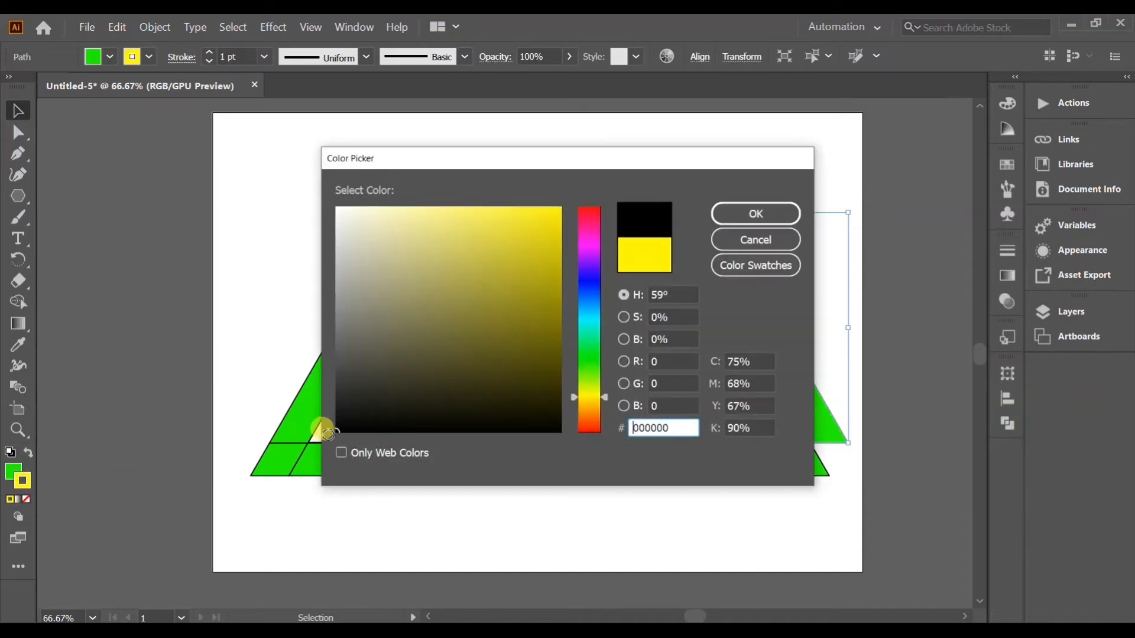
{"action": "left_click", "coordinate": [750, 216]}
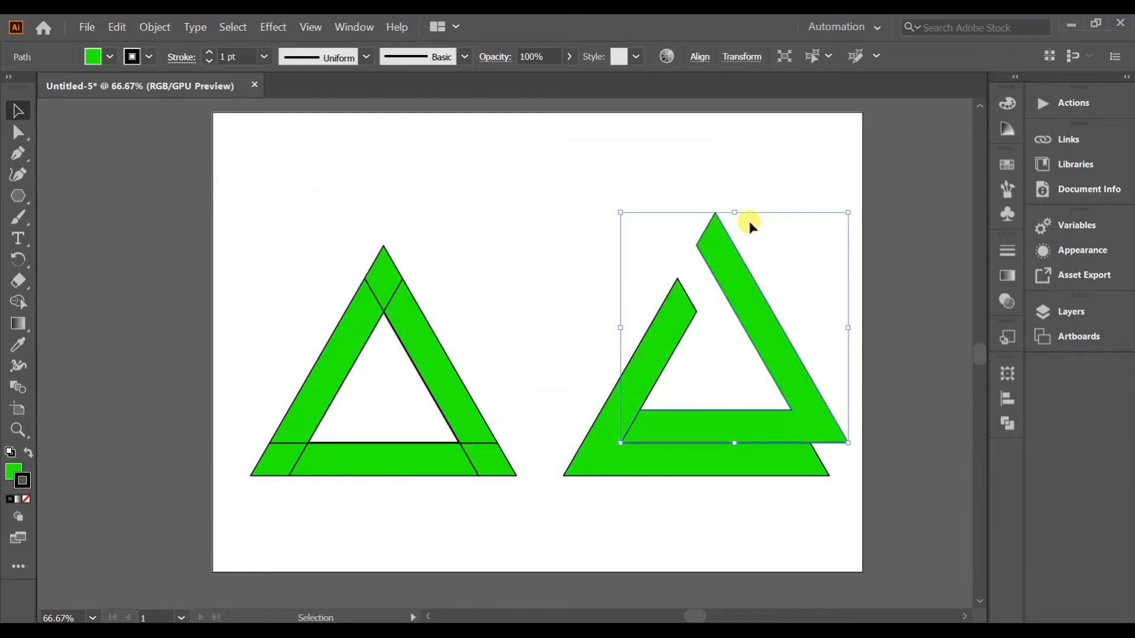
Step: Set the second merged shape's fill colour to blue (0025FF)
{"action": "double_click", "coordinate": [11, 476]}
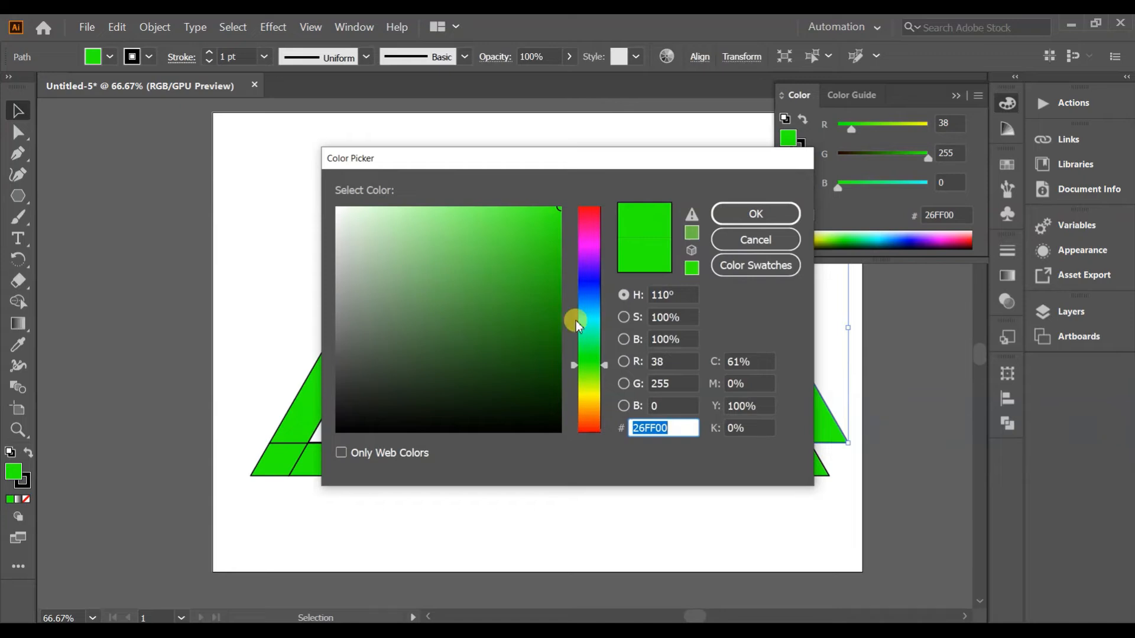
{"action": "left_click", "coordinate": [591, 289]}
{"action": "left_click", "coordinate": [757, 214]}
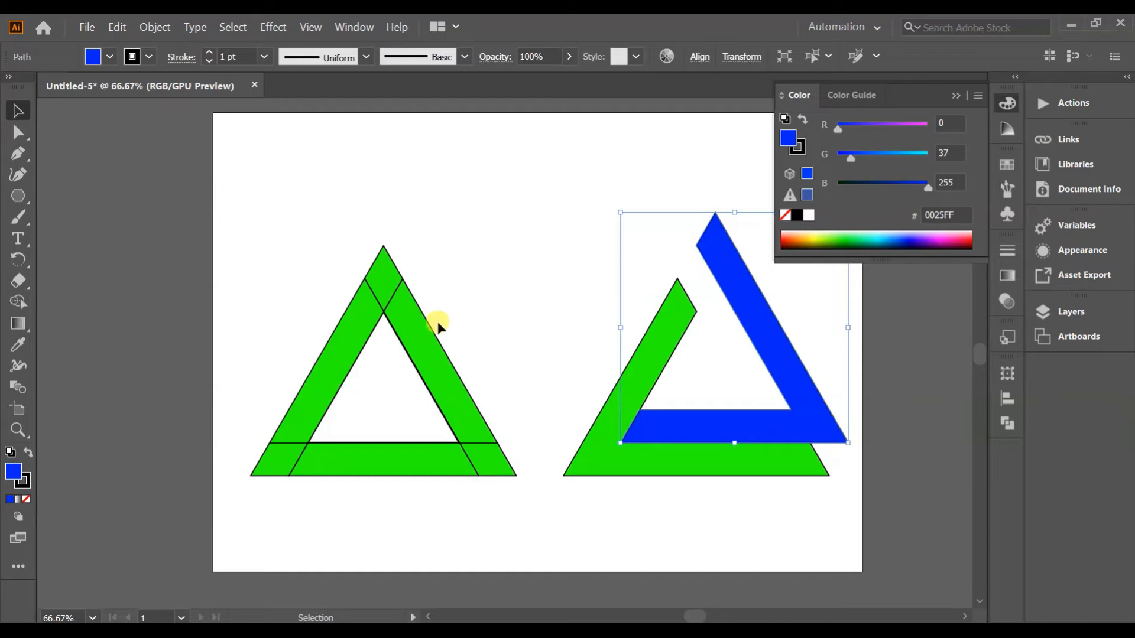
Step: Copy the triangle's right side, top corner, left side and bottom-left corner pieces and interlock them with the two merged shapes
{"action": "left_click", "coordinate": [428, 348]}
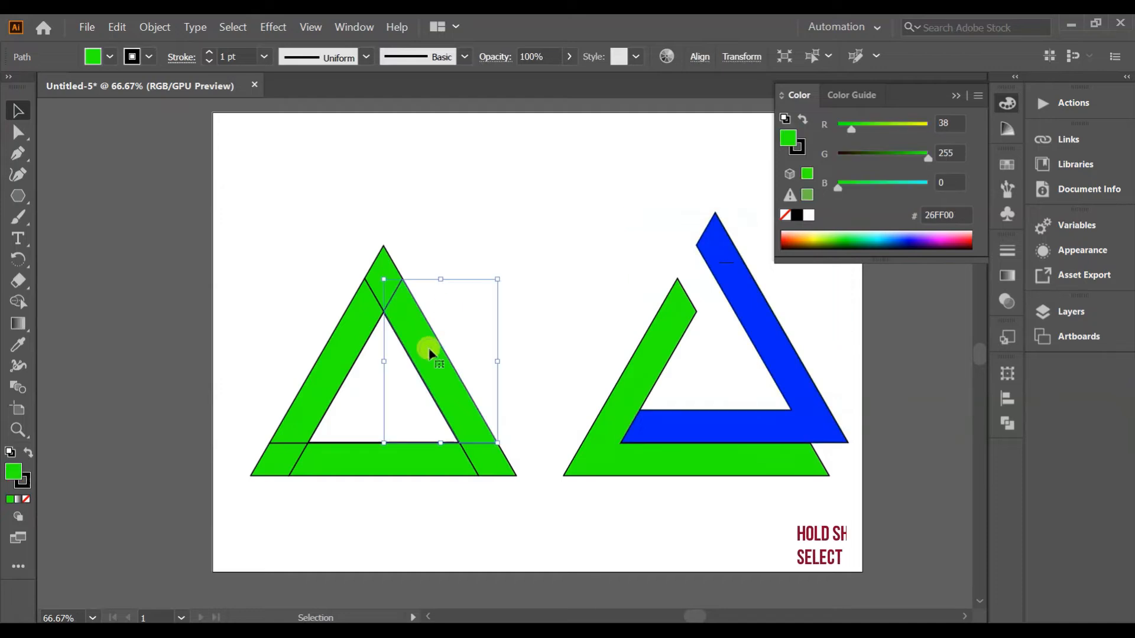
{"action": "left_click", "coordinate": [385, 262], "text": "shift"}
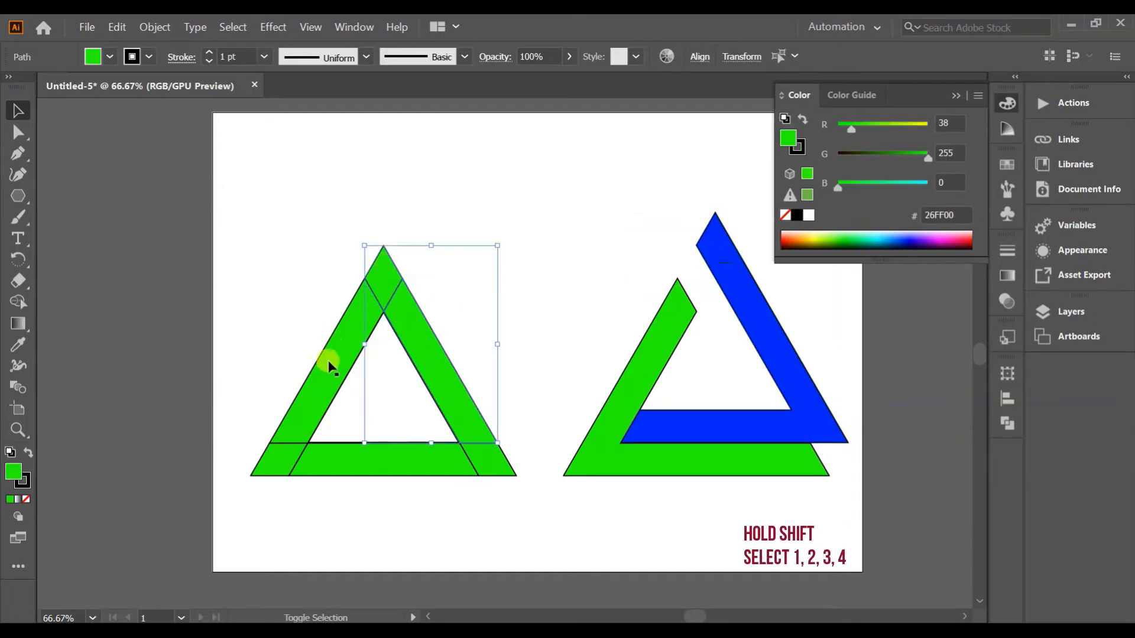
{"action": "left_click", "coordinate": [327, 367], "text": "shift"}
{"action": "left_click", "coordinate": [269, 465], "text": "shift"}
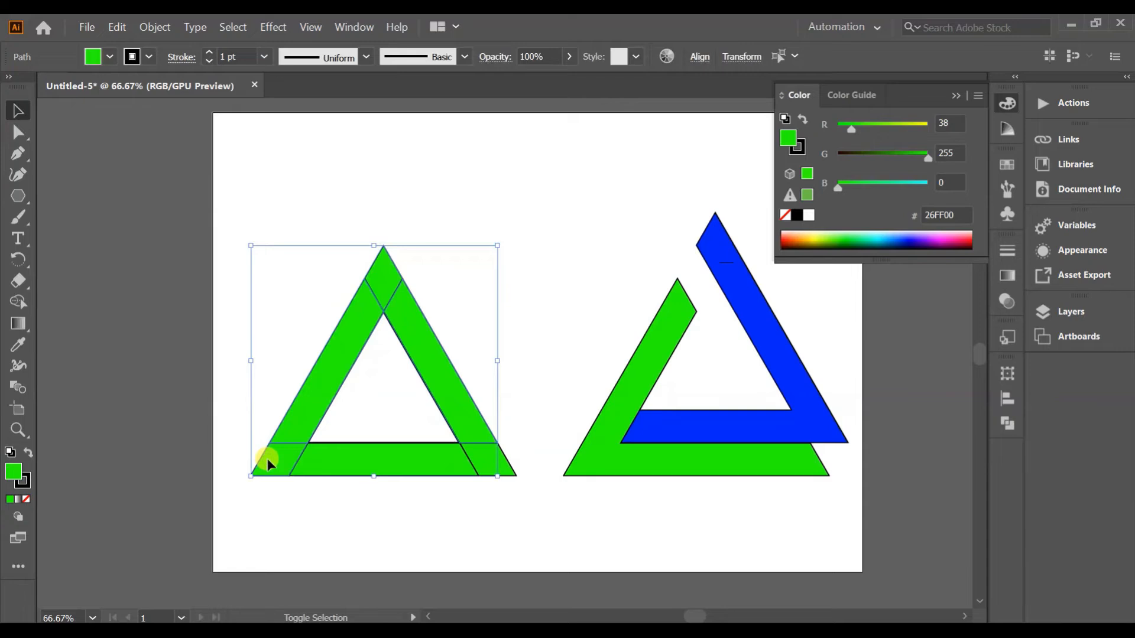
{"action": "left_click_drag", "start_coordinate": [268, 465], "coordinate": [559, 424]}
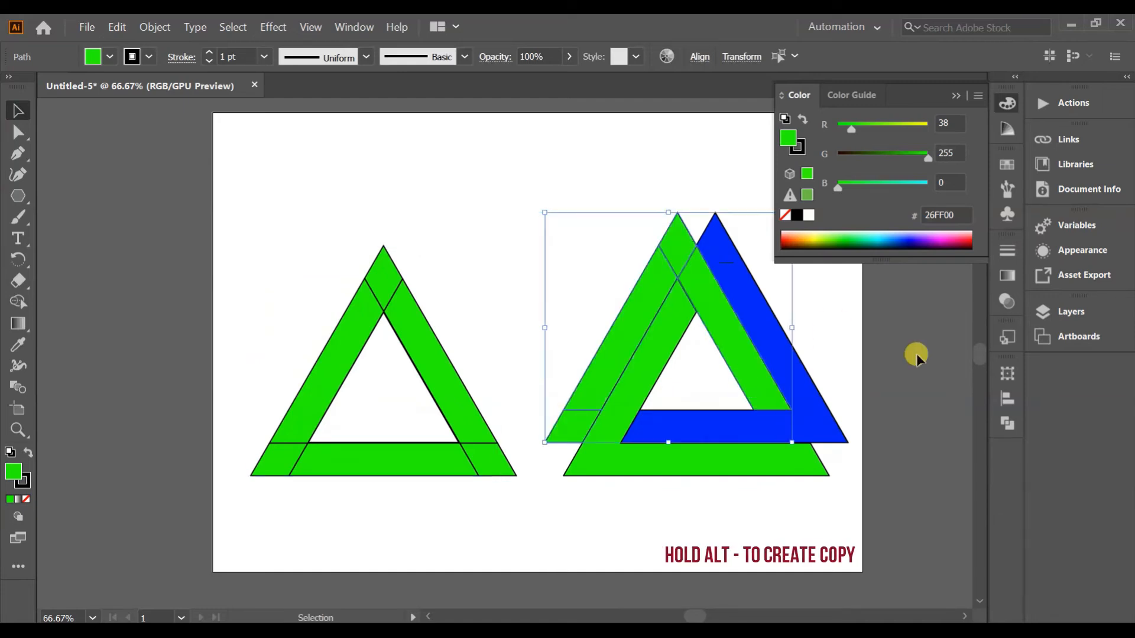
Step: Merge the copied left and right pieces into a third shape with Pathfinder Unite
{"action": "left_click", "coordinate": [1008, 423]}
{"action": "left_click", "coordinate": [1006, 423]}
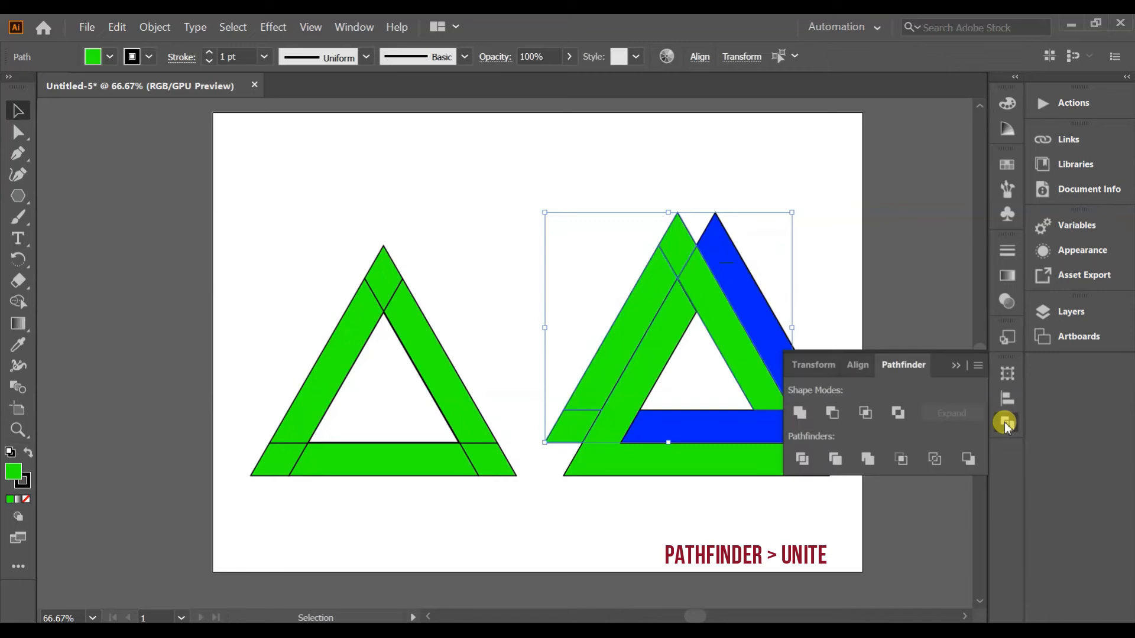
{"action": "left_click", "coordinate": [795, 413]}
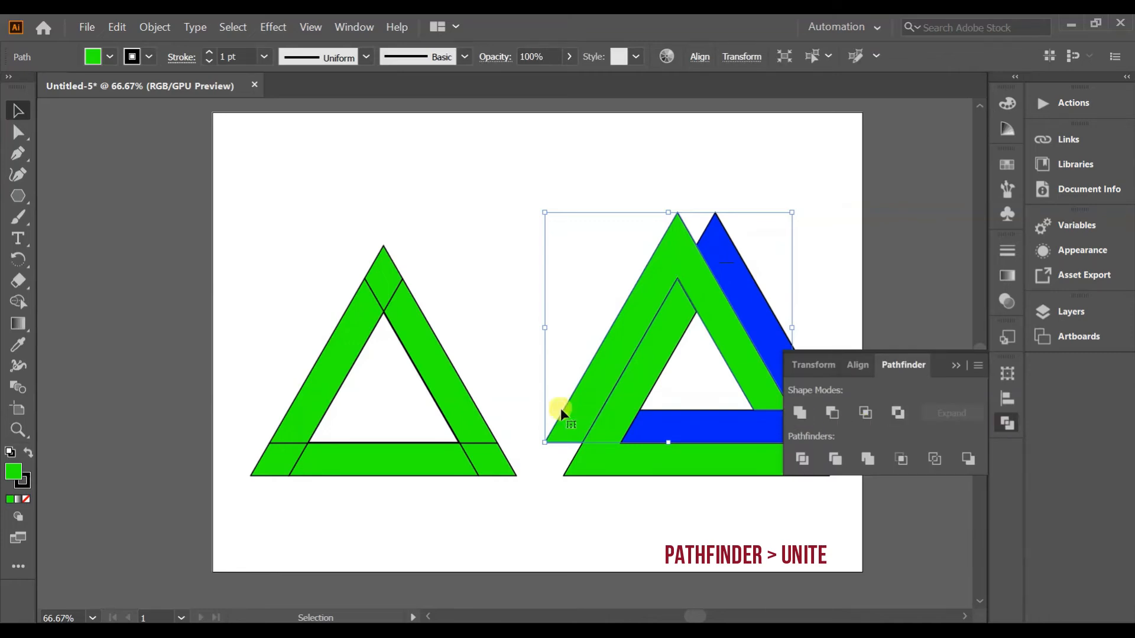
Step: Change the third merged shape's fill colour to yellow and deselect it
{"action": "double_click", "coordinate": [12, 474]}
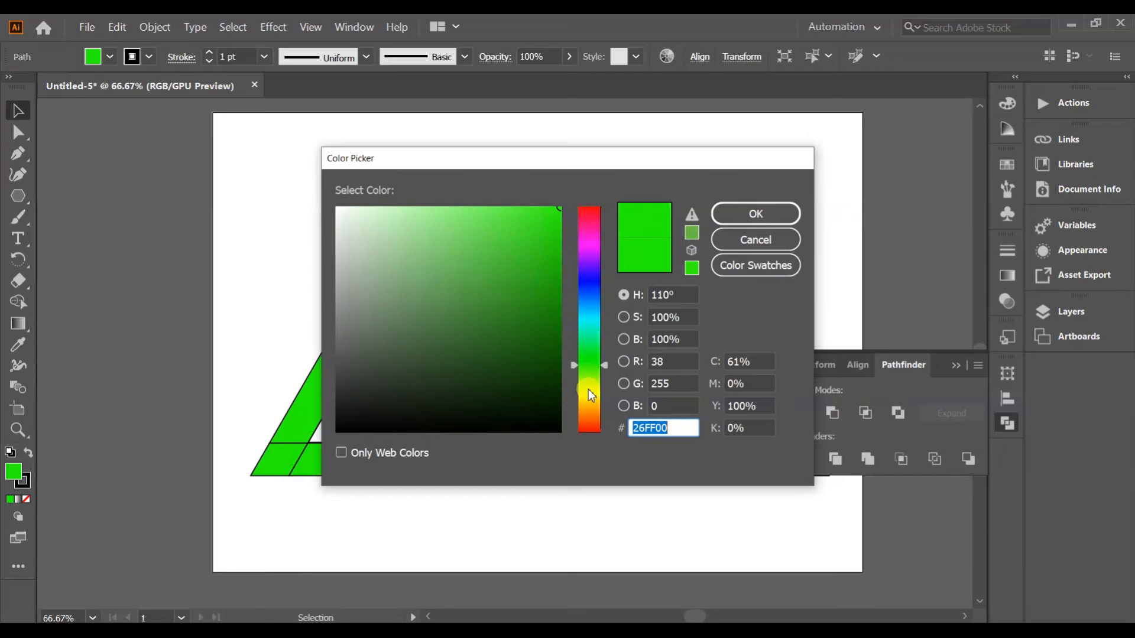
{"action": "left_click", "coordinate": [587, 389]}
{"action": "left_click", "coordinate": [730, 214]}
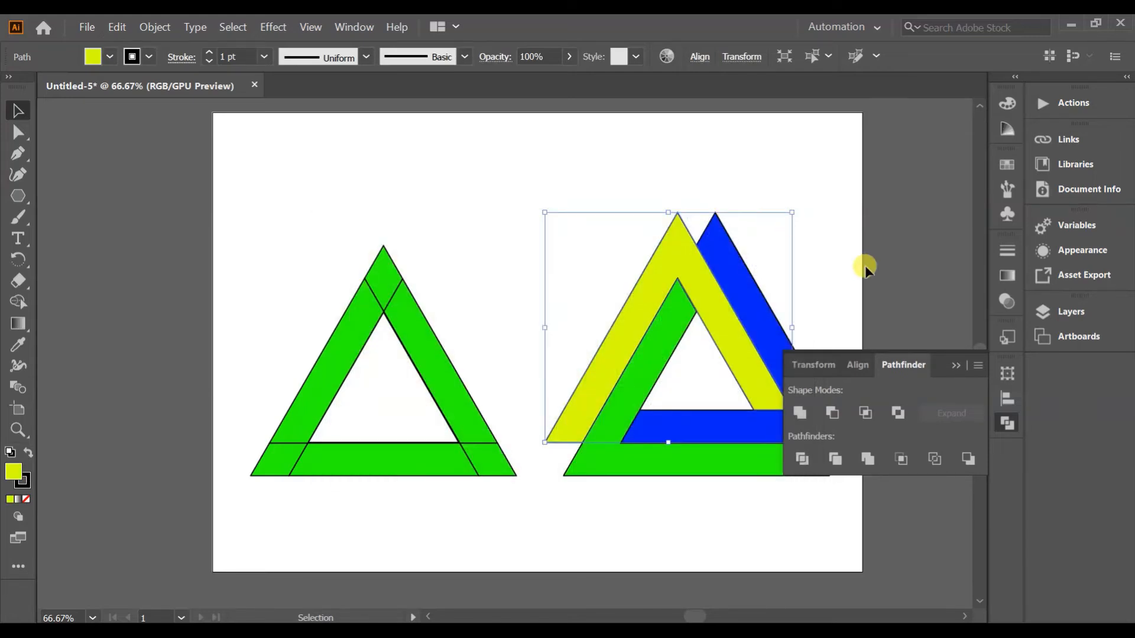
{"action": "left_click", "coordinate": [862, 269]}
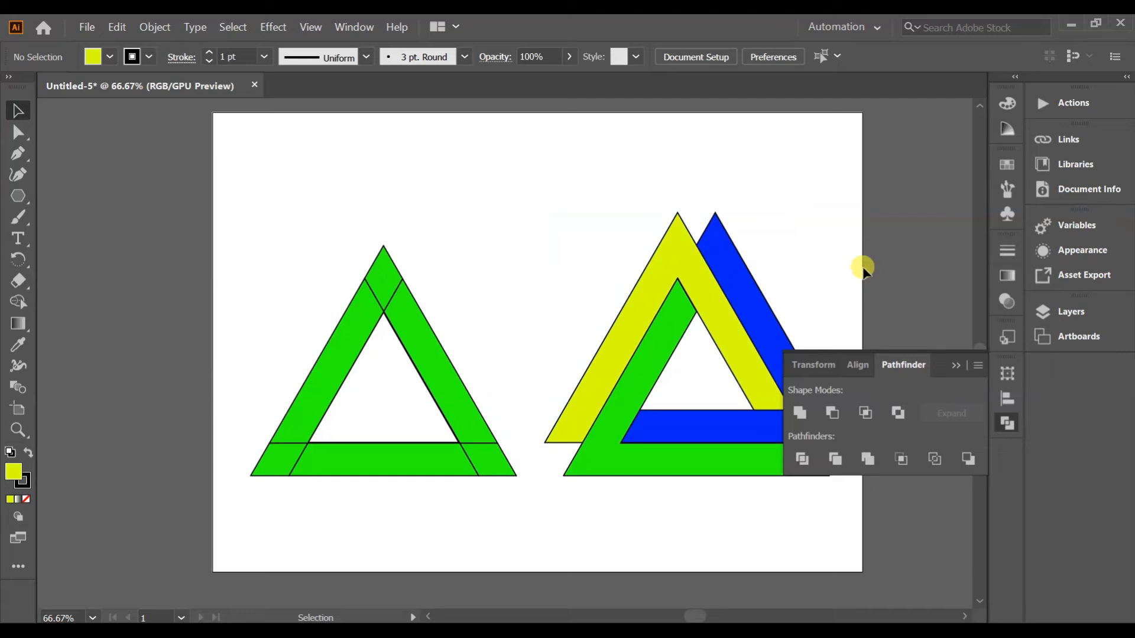
{"action": "left_click", "coordinate": [952, 367]}
Step: Change the blue shape's fill colour to cyan and deselect it
{"action": "left_click", "coordinate": [773, 350]}
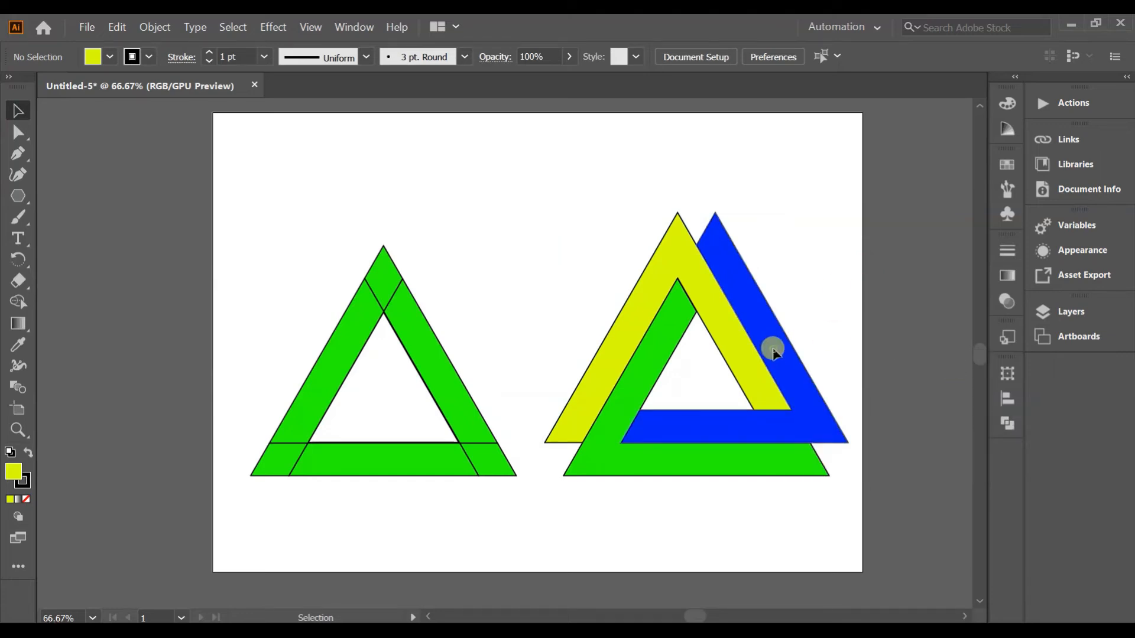
{"action": "double_click", "coordinate": [14, 471]}
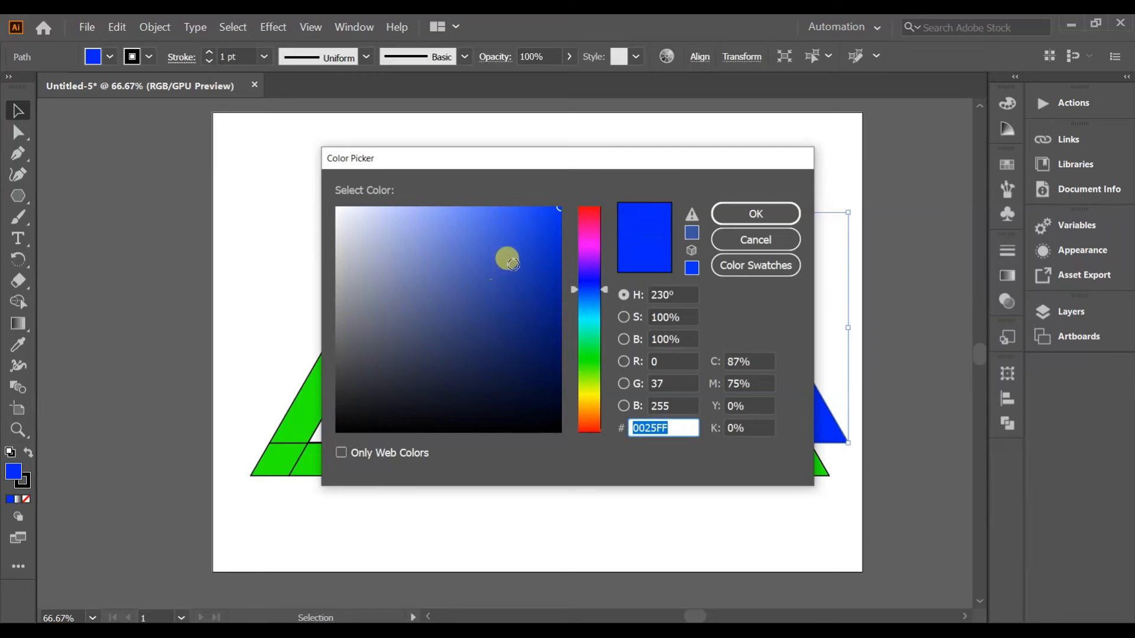
{"action": "left_click", "coordinate": [591, 322]}
{"action": "left_click", "coordinate": [764, 214]}
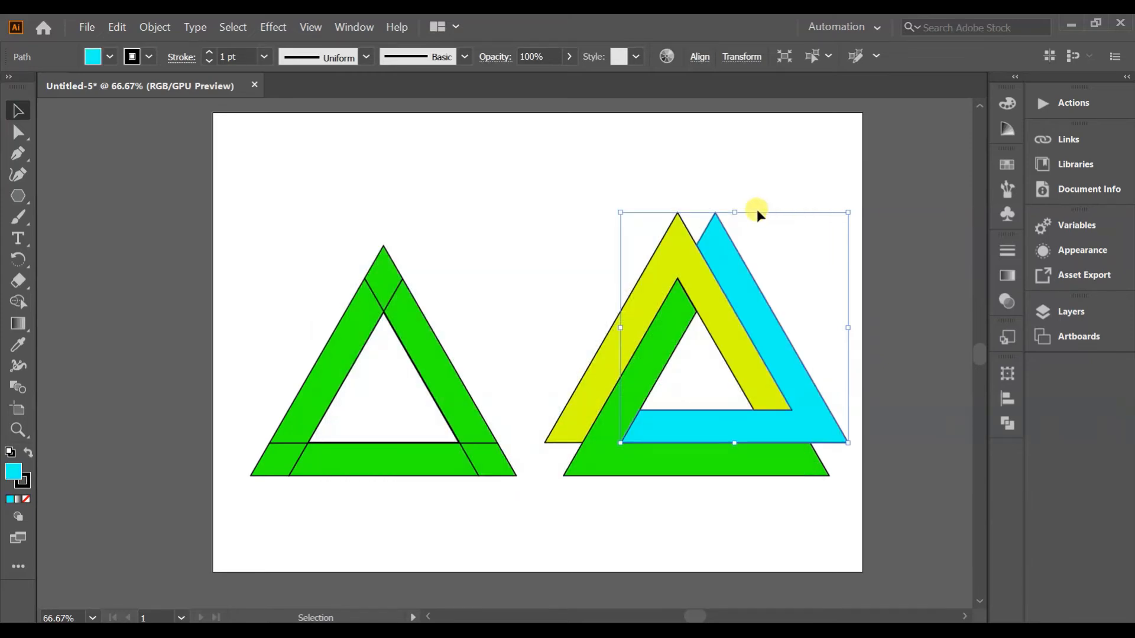
{"action": "left_click", "coordinate": [897, 299]}
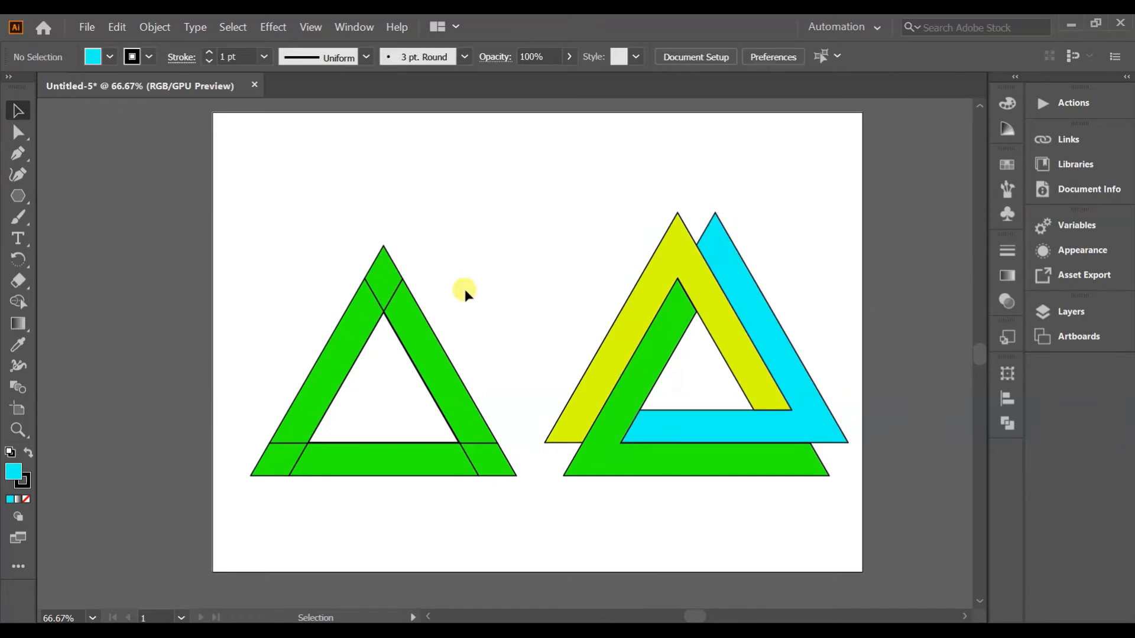
Step: Copy the divided triangle's top, bottom-right and bottom-left corner pieces onto the matching outer corners of the interlocking triangle
{"action": "left_click", "coordinate": [385, 289]}
{"action": "left_click_drag", "start_coordinate": [386, 288], "coordinate": [699, 225]}
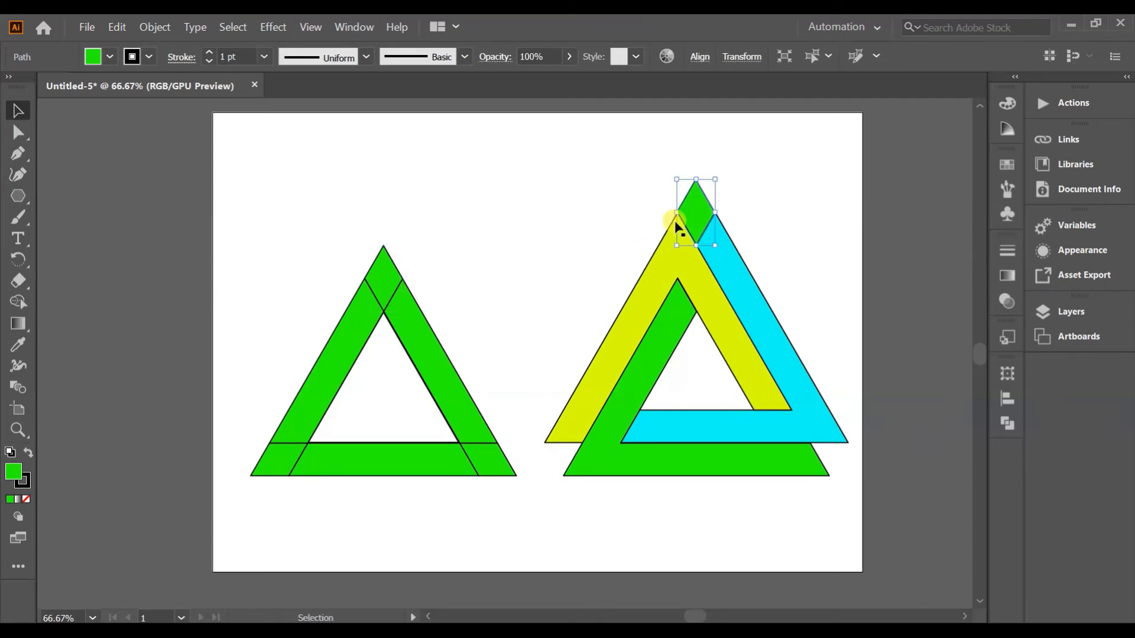
{"action": "left_click_drag", "start_coordinate": [484, 454], "coordinate": [823, 456]}
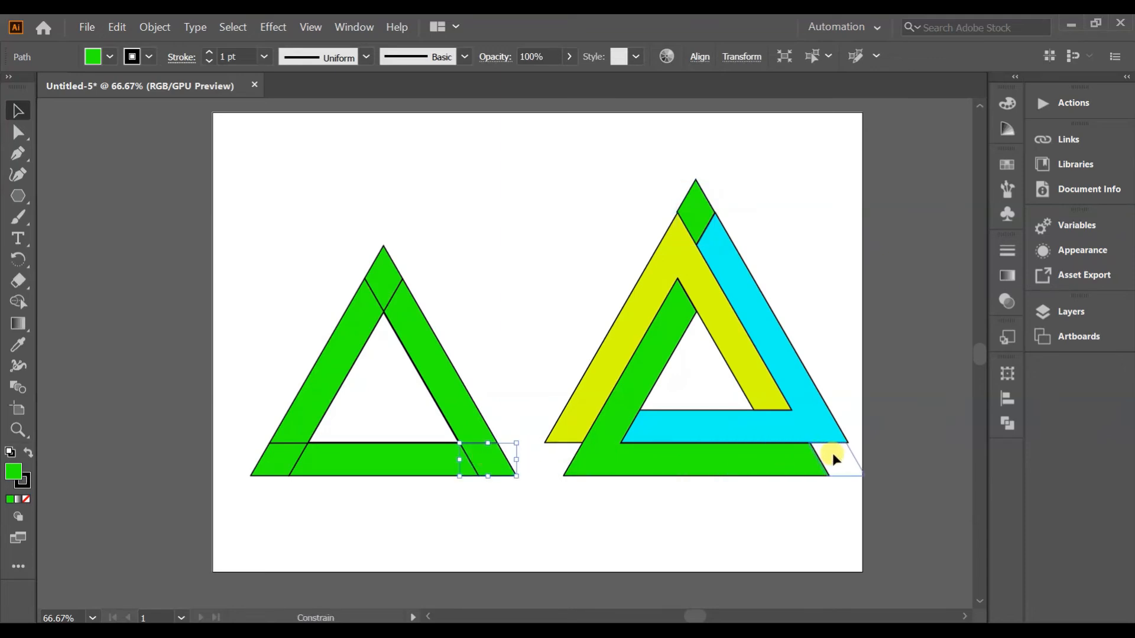
{"action": "key", "text": "alt"}
{"action": "left_click_drag", "start_coordinate": [833, 454], "coordinate": [835, 458]}
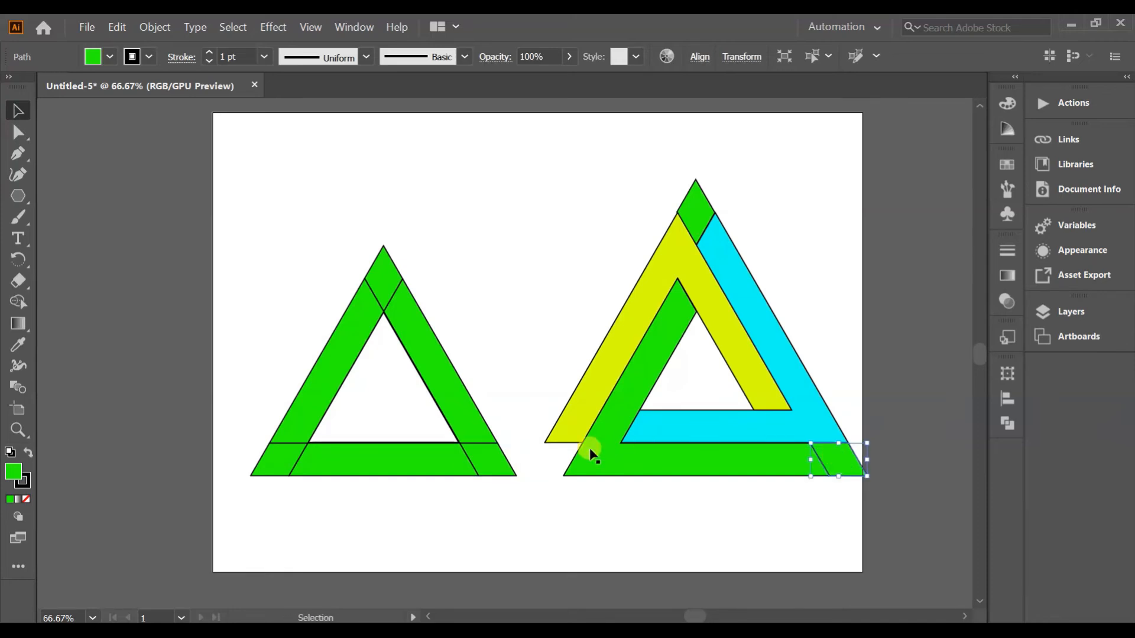
{"action": "left_click", "coordinate": [283, 458]}
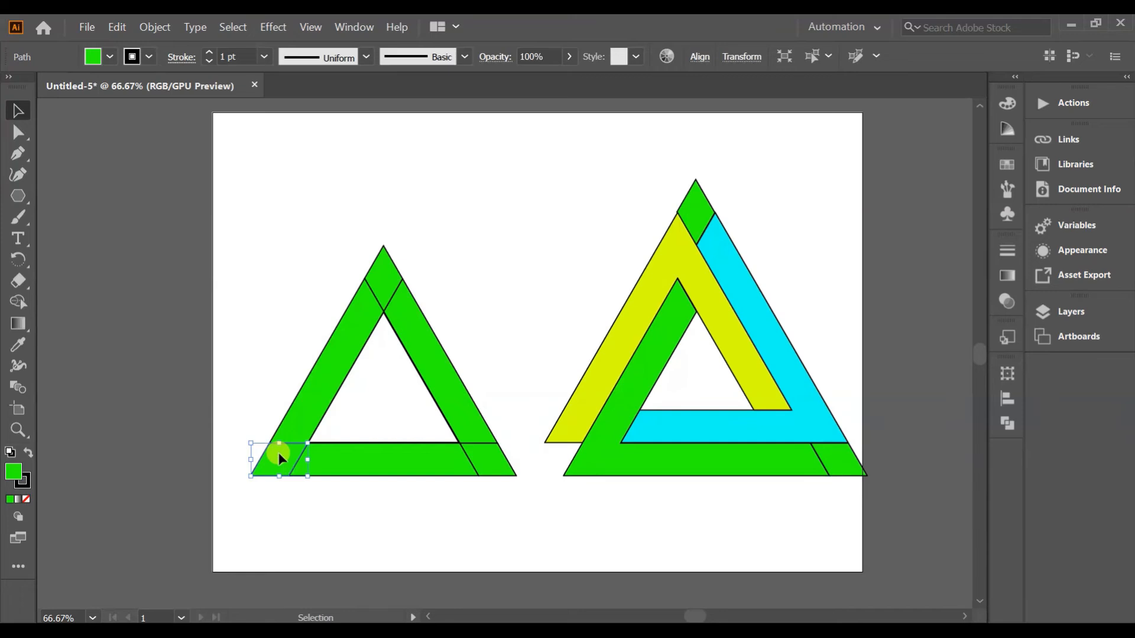
{"action": "left_click", "coordinate": [552, 460]}
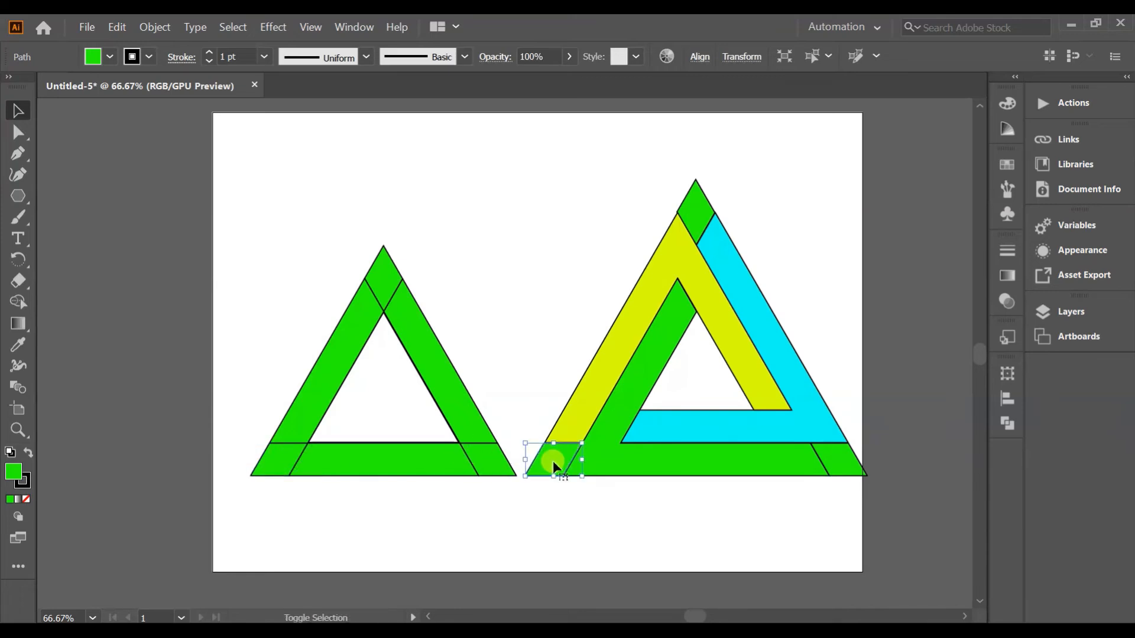
Step: Merge the copied bottom-left corner piece into the yellow shape with Pathfinder Unite and deselect it
{"action": "left_click", "coordinate": [587, 390], "text": "shift"}
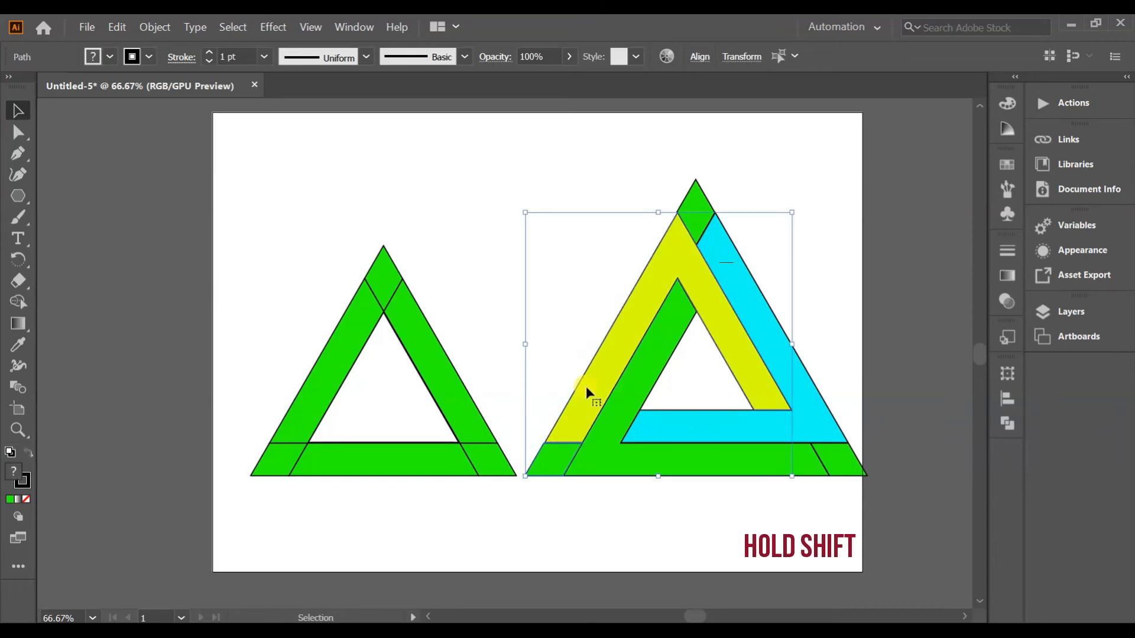
{"action": "left_click", "coordinate": [1004, 424]}
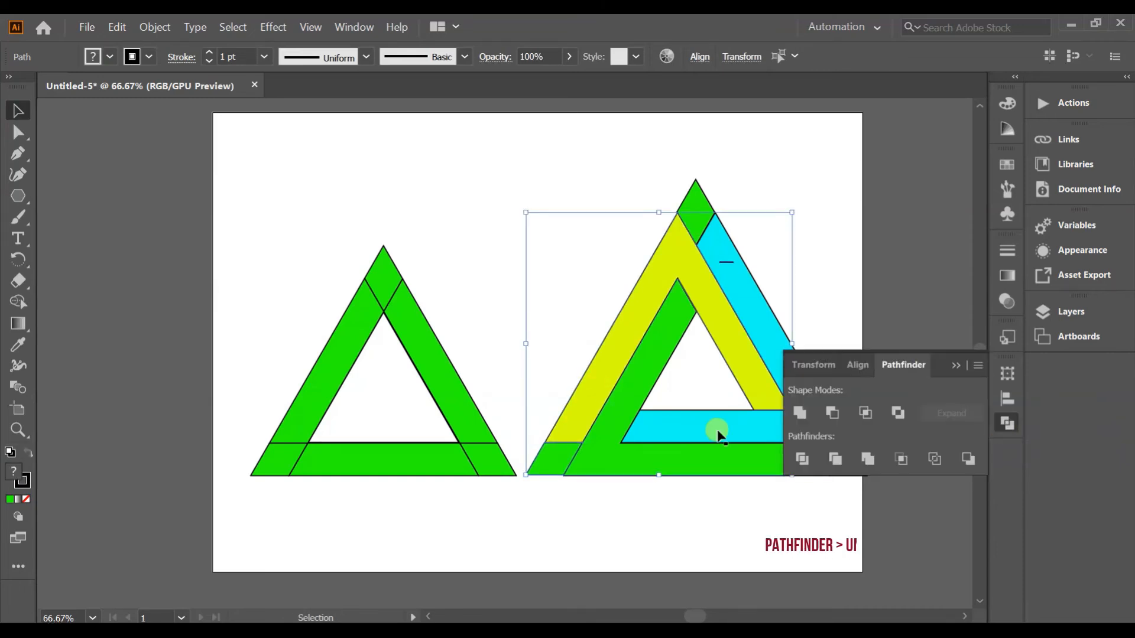
{"action": "left_click", "coordinate": [801, 414]}
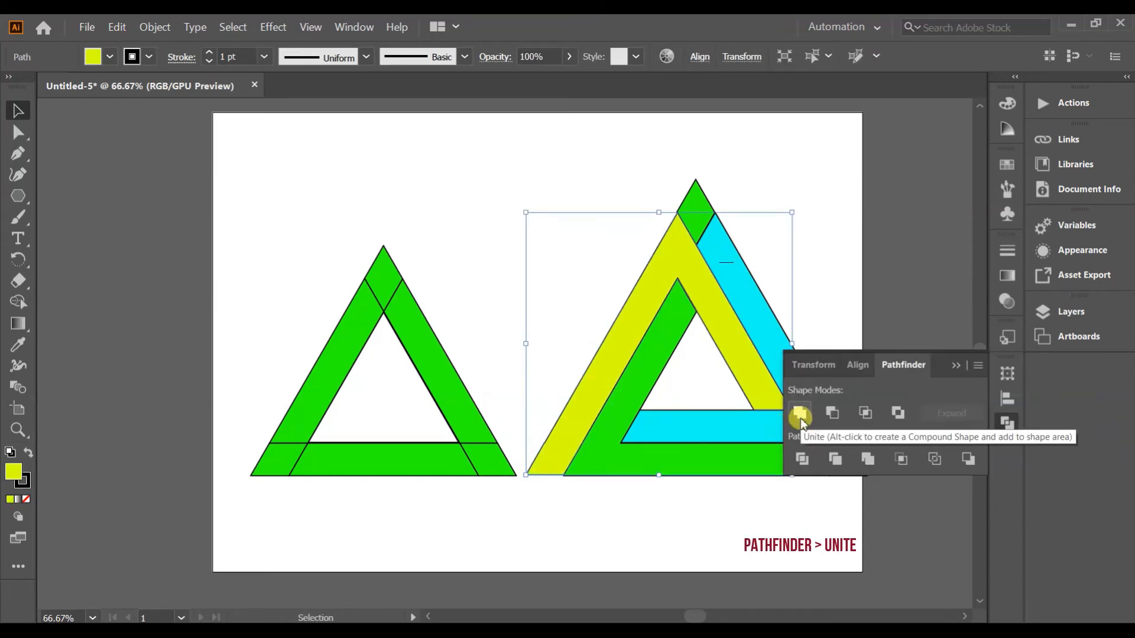
{"action": "left_click", "coordinate": [720, 520]}
Step: Try to unite the copied bottom-right corner piece with the green shape, and ungroup the result
{"action": "scroll", "coordinate": [720, 520], "scroll_direction": "right", "scroll_amount": 1}
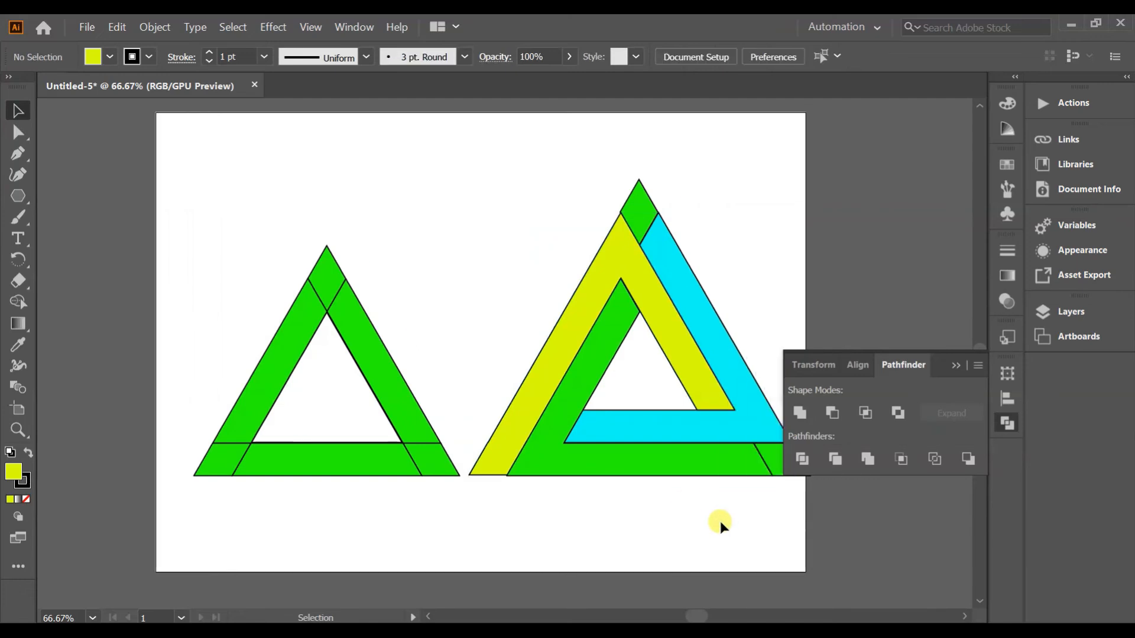
{"action": "scroll", "coordinate": [720, 520], "scroll_direction": "right", "scroll_amount": 3}
{"action": "scroll", "coordinate": [747, 522], "scroll_direction": "left", "scroll_amount": 2}
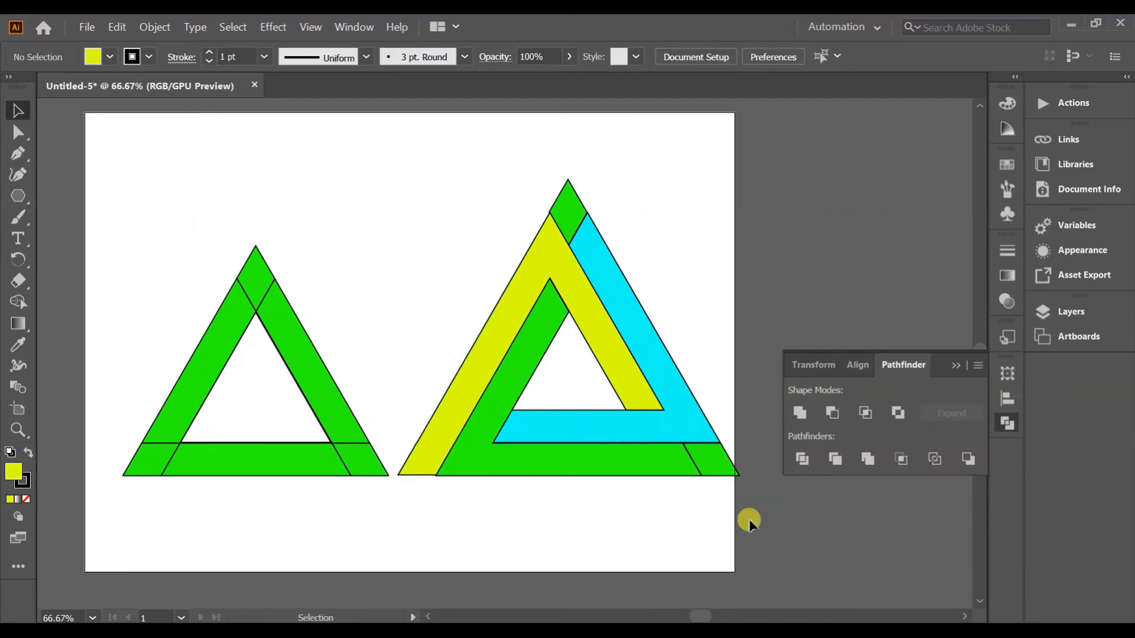
{"action": "left_click", "coordinate": [709, 455]}
{"action": "left_click", "coordinate": [614, 470], "text": "shift"}
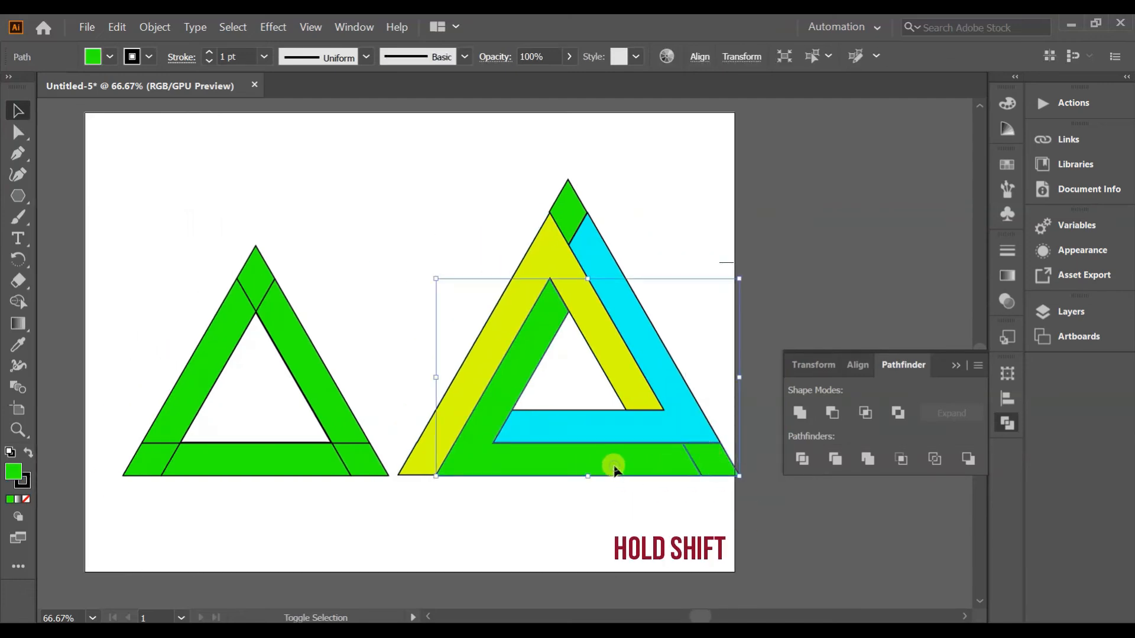
{"action": "left_click", "coordinate": [802, 413]}
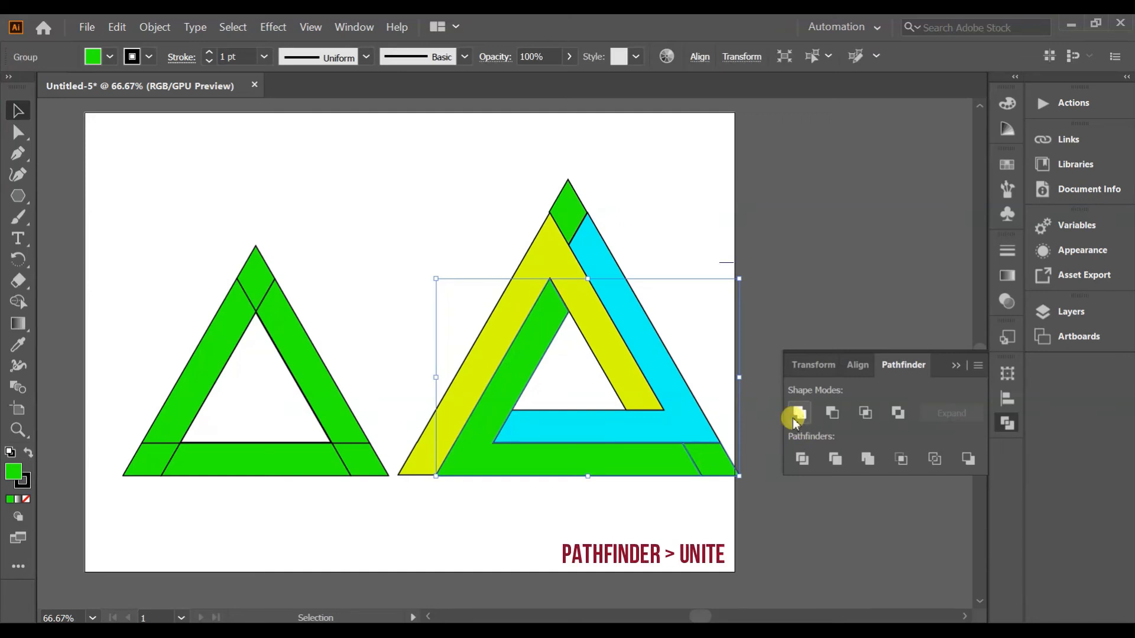
{"action": "right_click", "coordinate": [690, 471]}
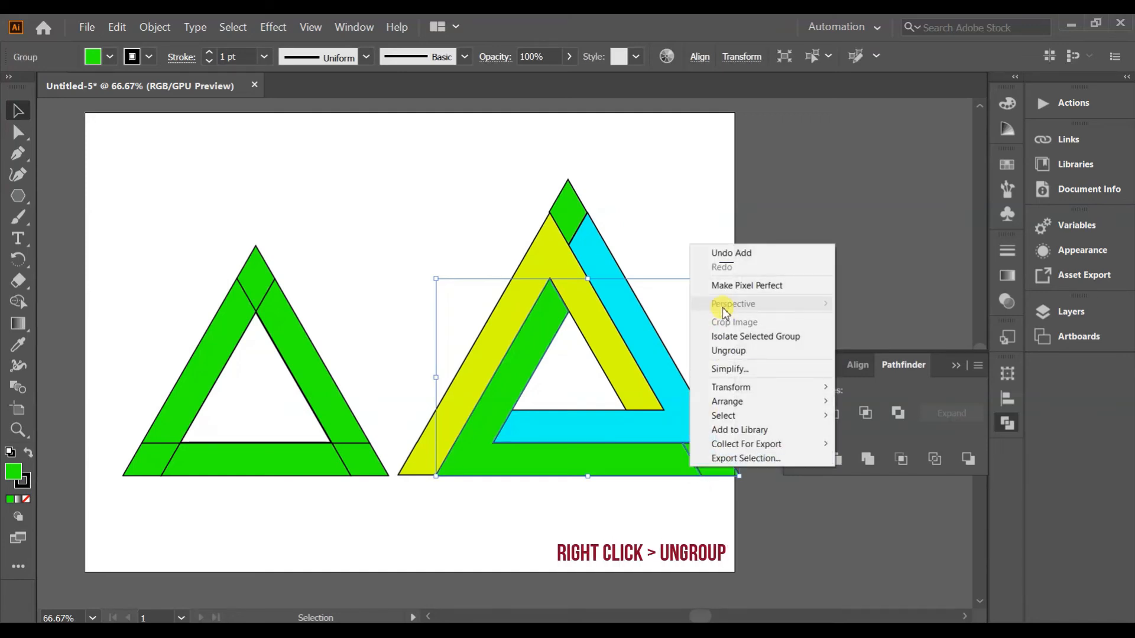
{"action": "left_click", "coordinate": [723, 350]}
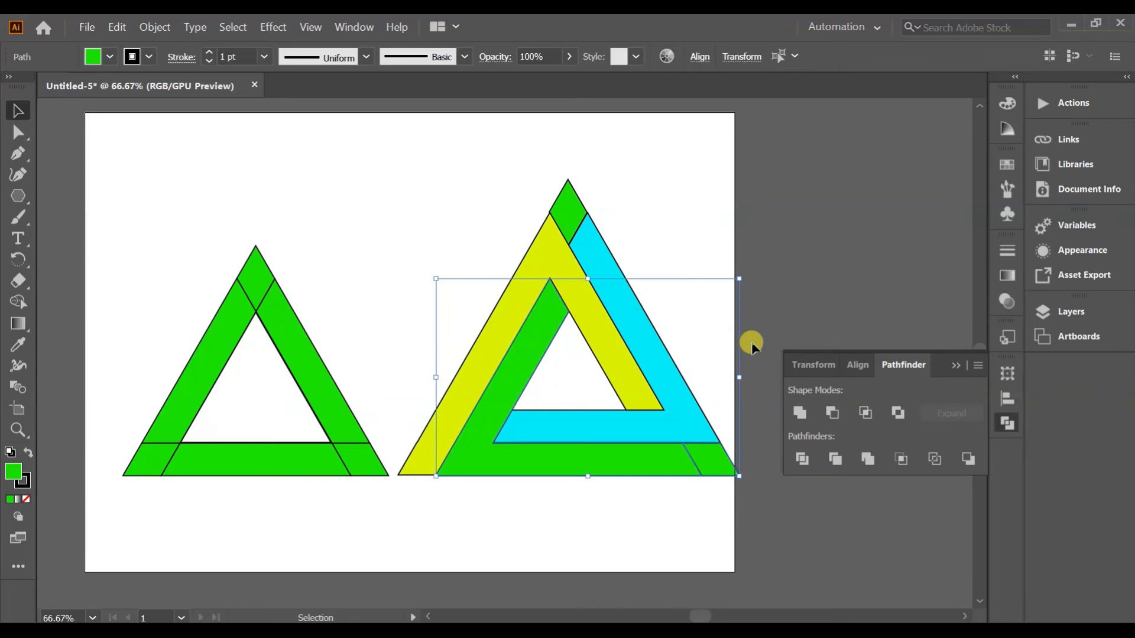
{"action": "left_click", "coordinate": [749, 342]}
Step: Merge the ungrouped bottom-right corner piece and green shape with Pathfinder Unite and deselect the result
{"action": "left_click", "coordinate": [723, 466]}
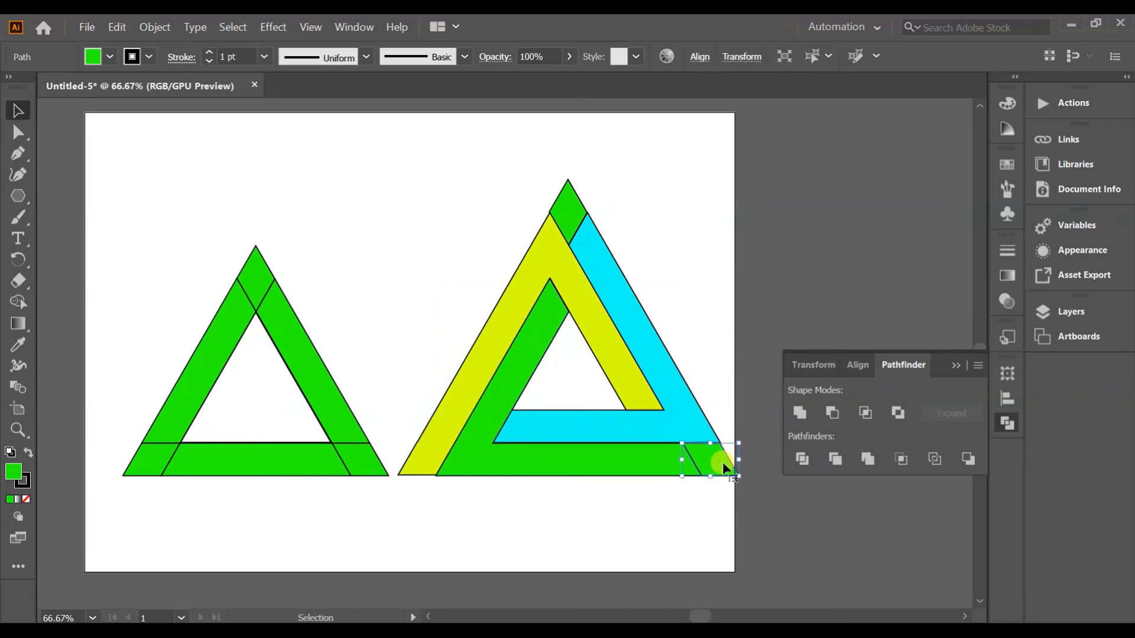
{"action": "left_click", "coordinate": [658, 452], "text": "shift"}
{"action": "left_click", "coordinate": [799, 412]}
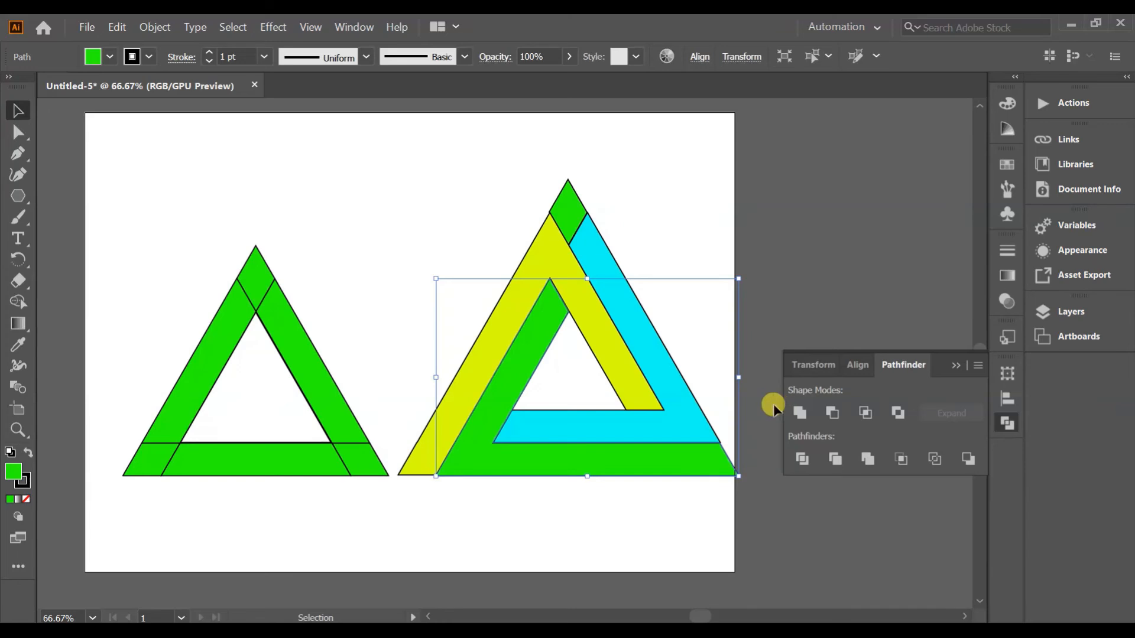
{"action": "left_click", "coordinate": [773, 400]}
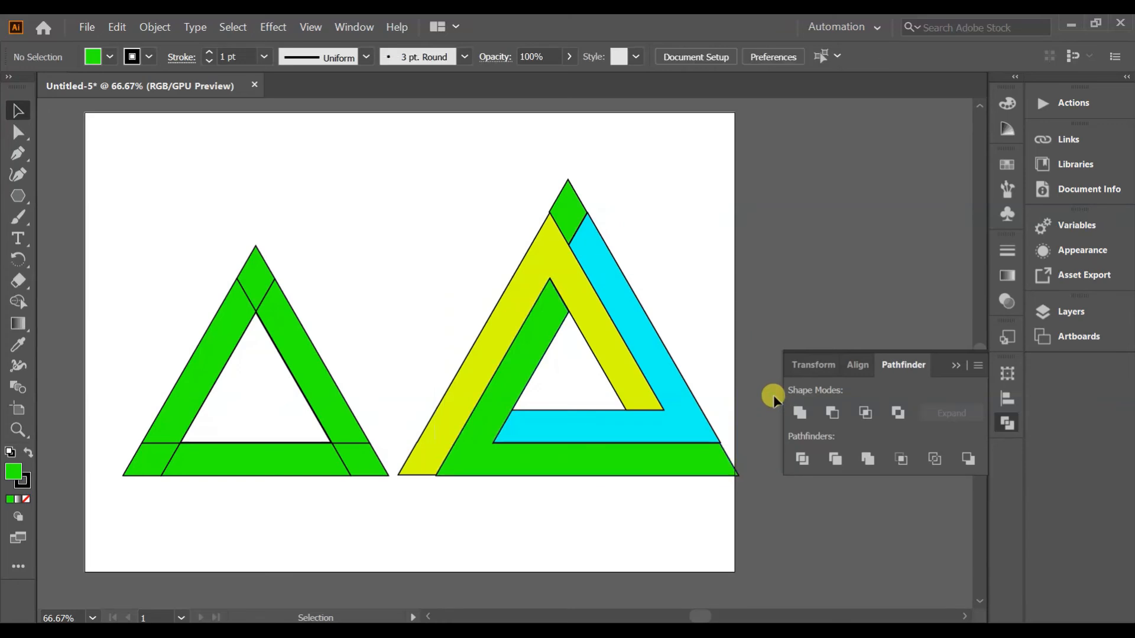
Step: Merge the copied top corner piece into the cyan shape with Pathfinder Unite and deselect it
{"action": "left_click", "coordinate": [598, 257]}
{"action": "left_click", "coordinate": [572, 201], "text": "shift"}
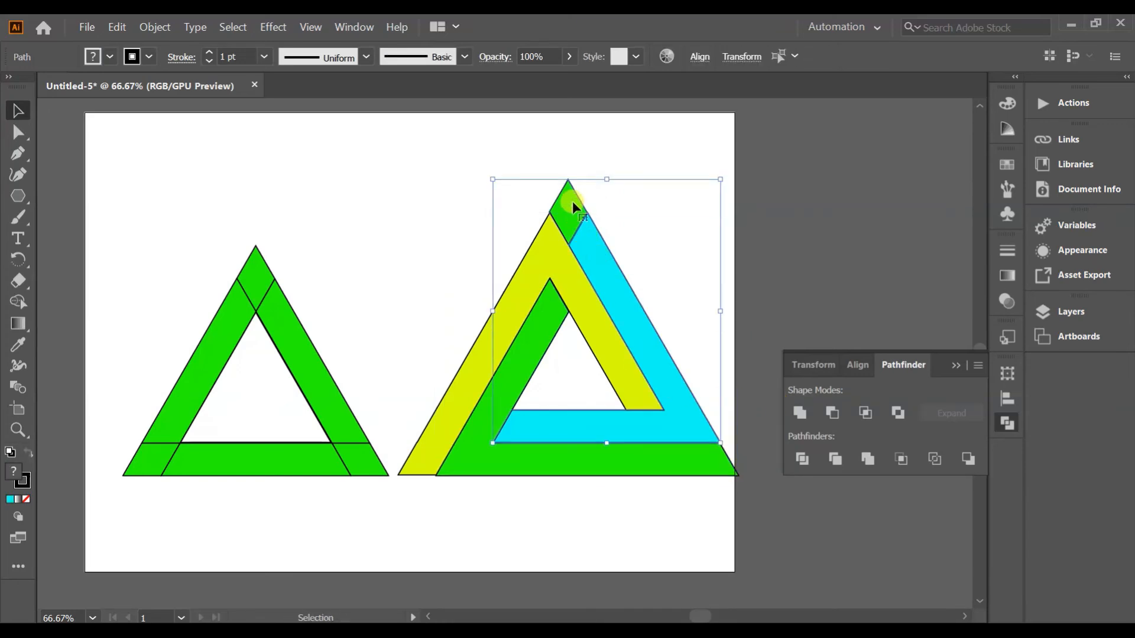
{"action": "left_click", "coordinate": [798, 412]}
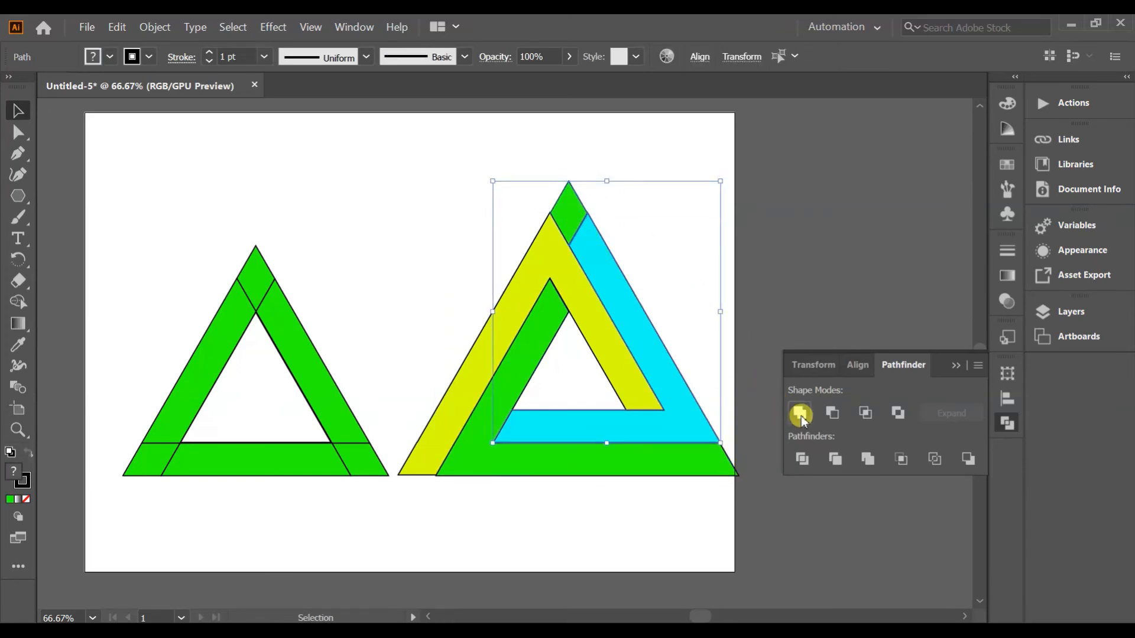
{"action": "left_click", "coordinate": [728, 247]}
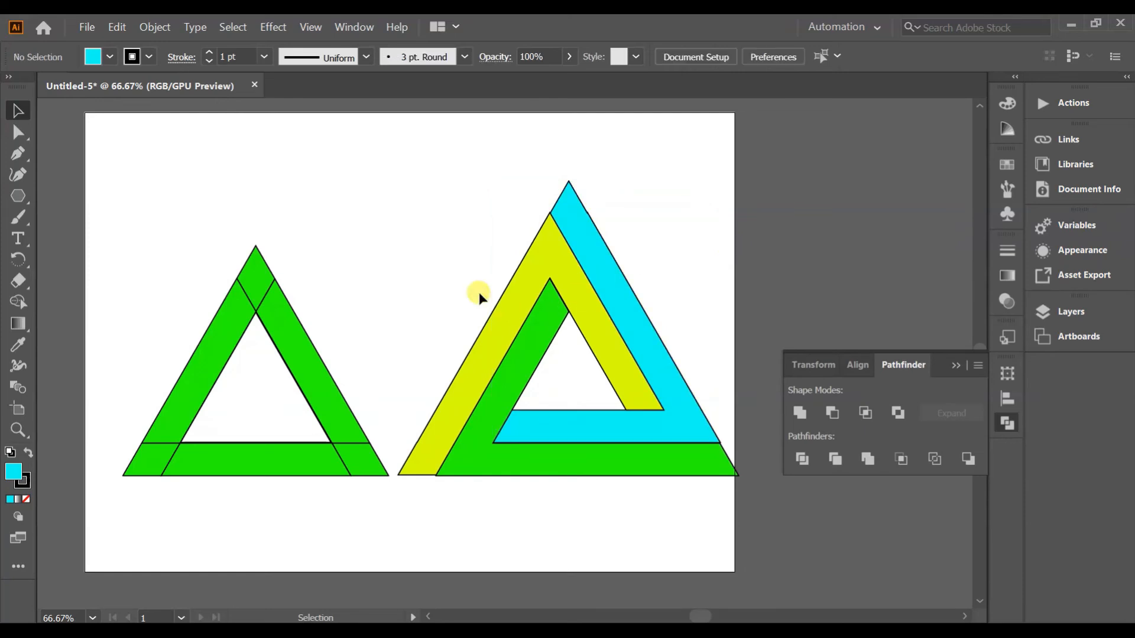
Step: Scale the three-colour triangle down slightly, reposition it inside the artboard, and delete the original divided green triangle
{"action": "left_click_drag", "start_coordinate": [454, 204], "coordinate": [707, 450]}
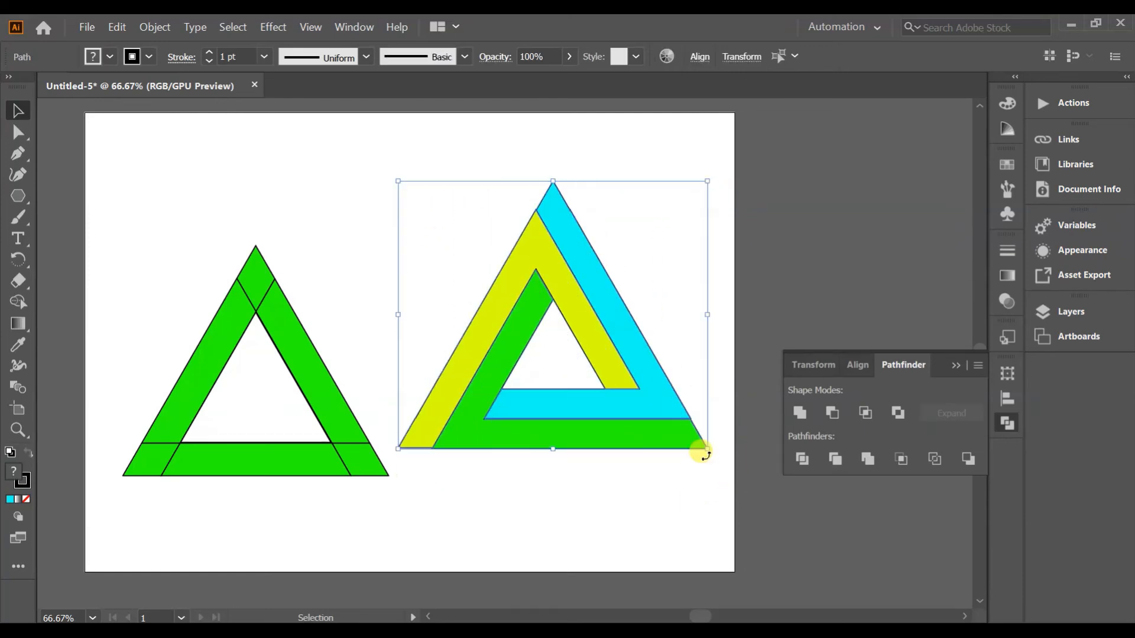
{"action": "left_click_drag", "start_coordinate": [617, 390], "coordinate": [625, 416]}
{"action": "left_click_drag", "start_coordinate": [165, 236], "coordinate": [351, 518]}
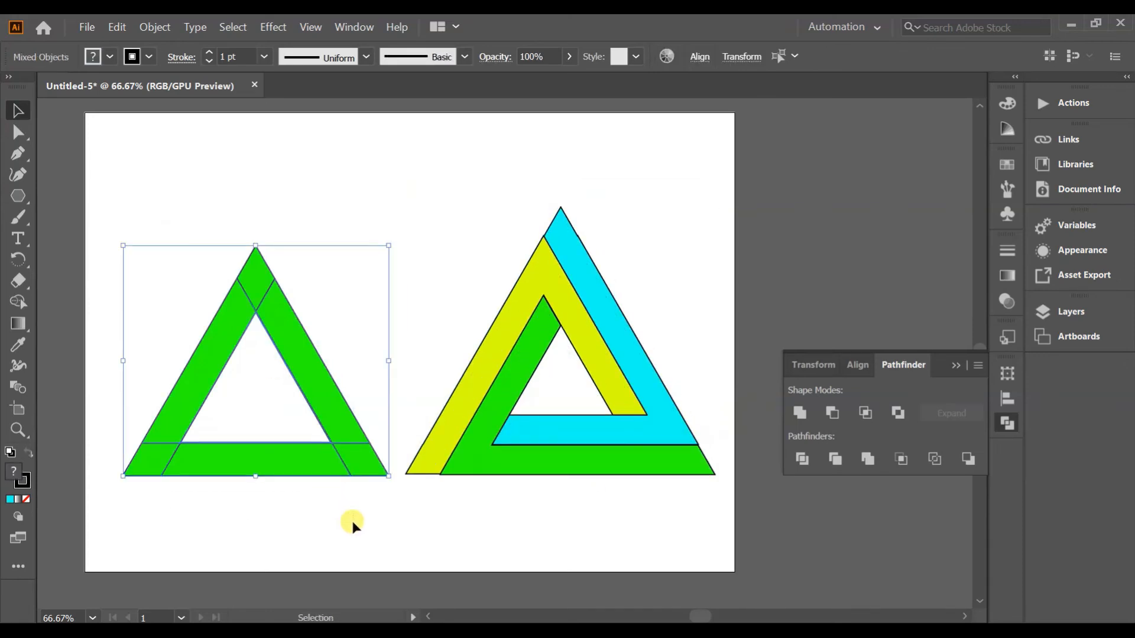
{"action": "key", "text": "Delete"}
Step: Move the three-colour triangle towards the middle of the artboard and group its three shapes
{"action": "left_click_drag", "start_coordinate": [438, 198], "coordinate": [735, 577]}
{"action": "left_click_drag", "start_coordinate": [595, 452], "coordinate": [423, 452]}
{"action": "key", "text": "ctrl+g"}
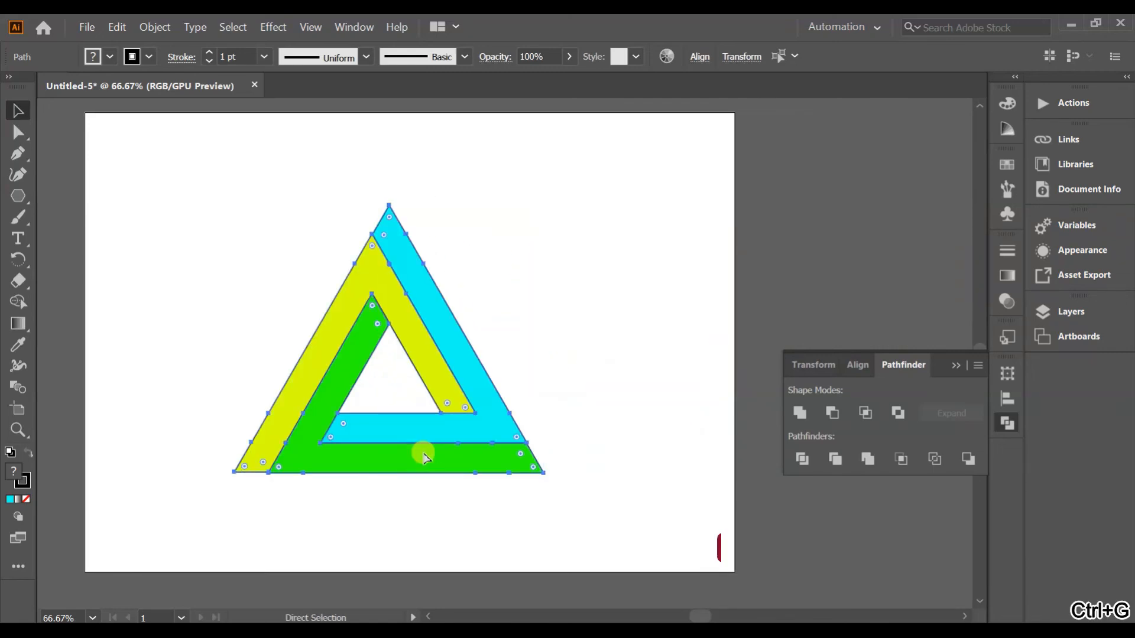
Step: Centre the grouped triangle horizontally and vertically on the artboard and deselect it
{"action": "left_click", "coordinate": [695, 59]}
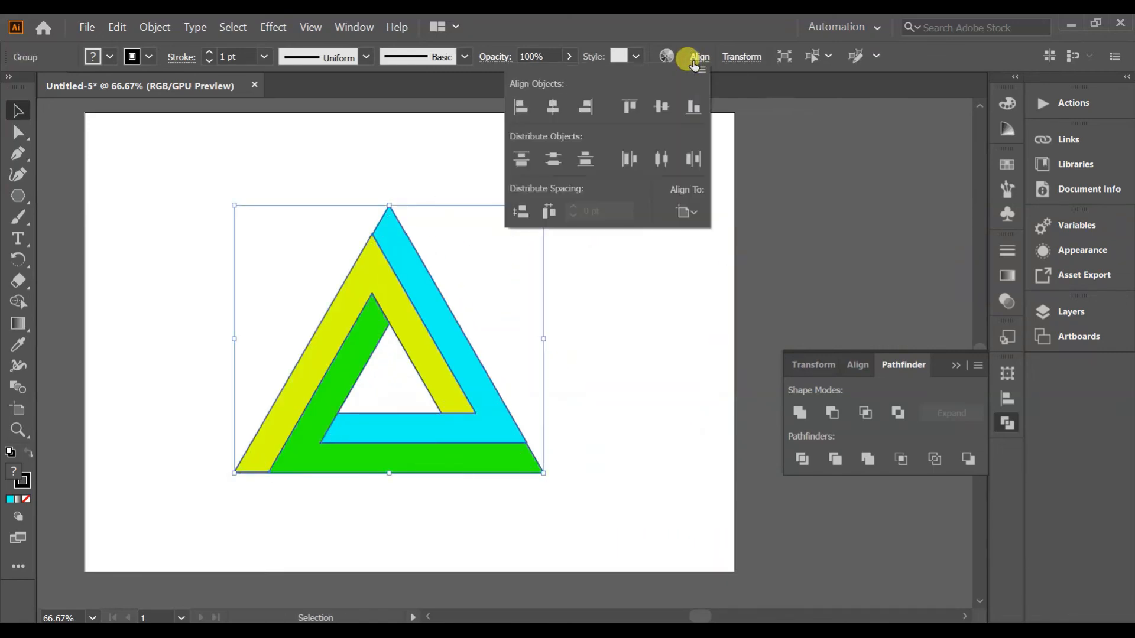
{"action": "left_click", "coordinate": [551, 110]}
{"action": "left_click", "coordinate": [662, 106]}
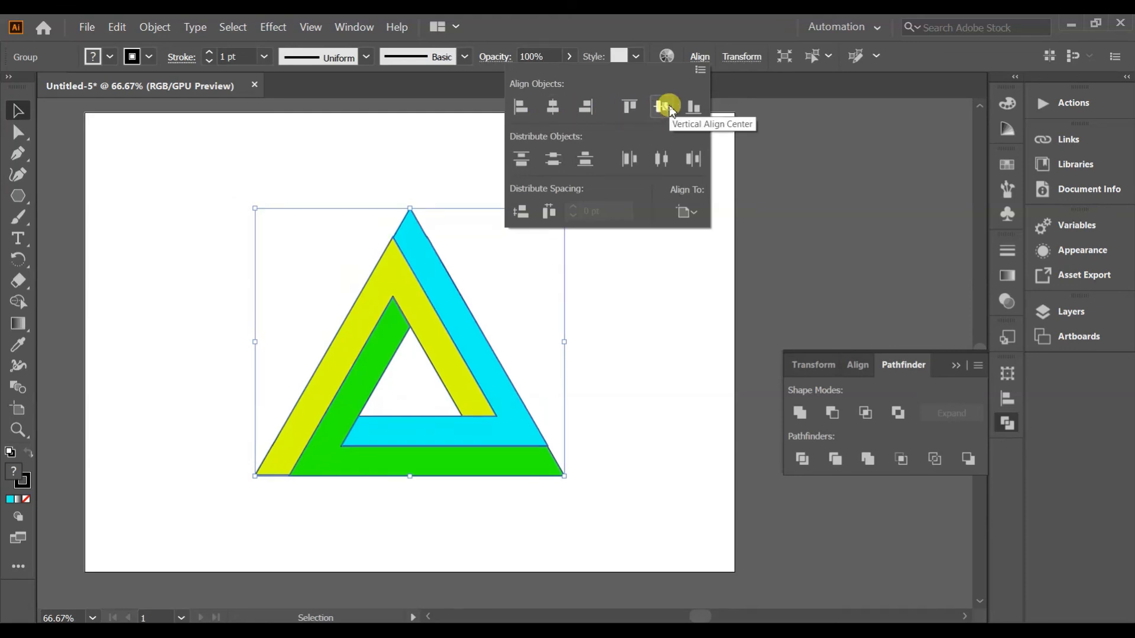
{"action": "left_click", "coordinate": [192, 233]}
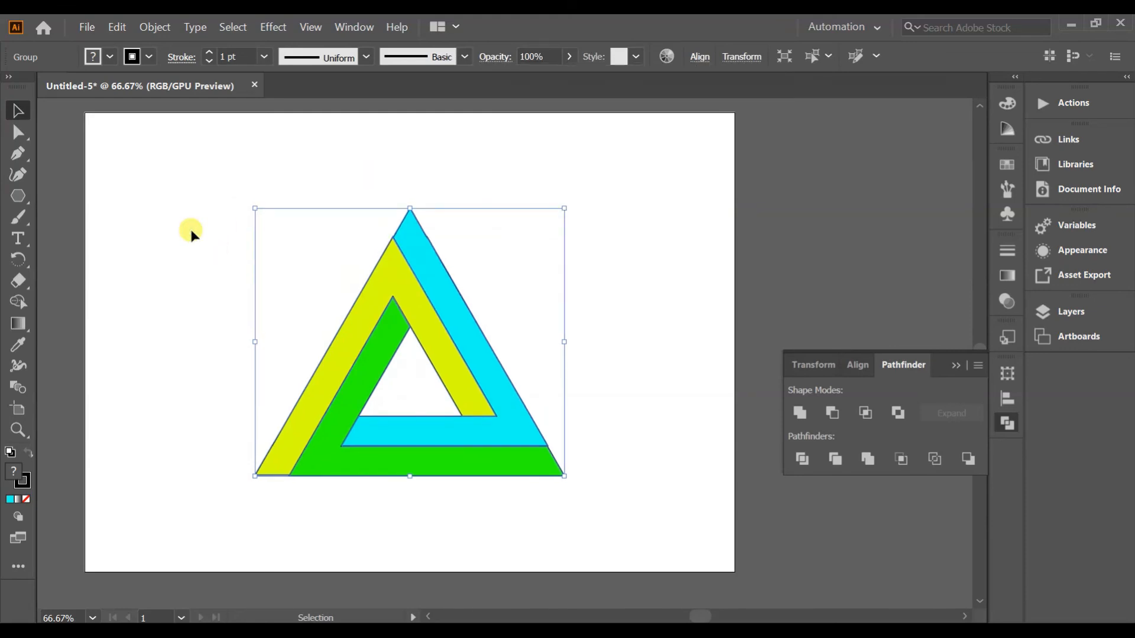
{"action": "left_click", "coordinate": [191, 234]}
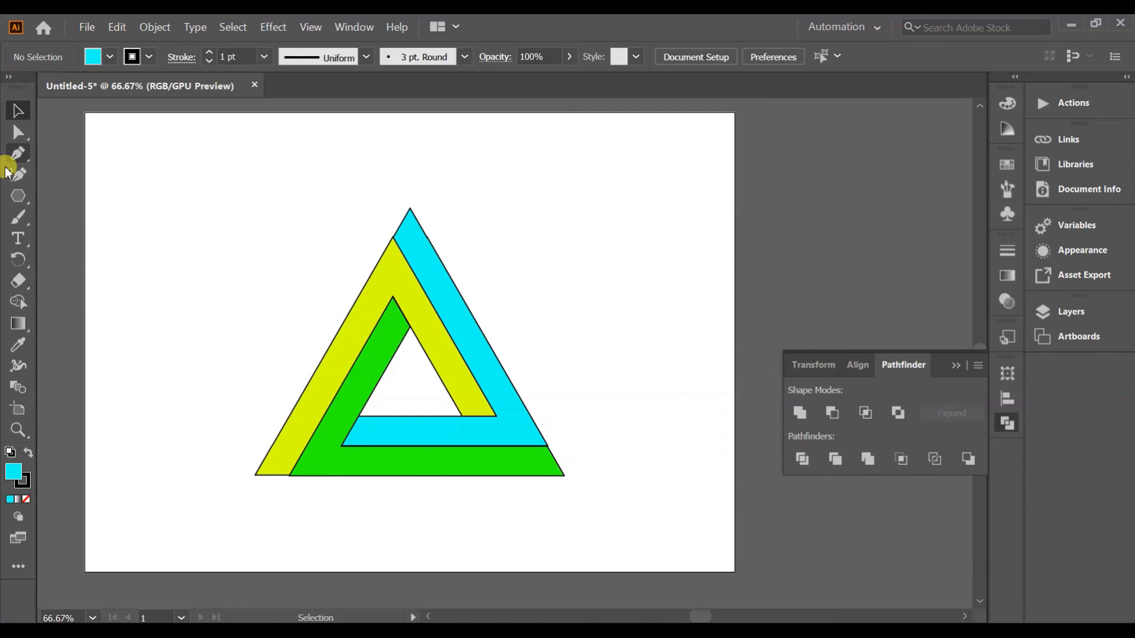
Step: Draw a background rectangle covering nearly the whole artboard and send it to the back
{"action": "left_click_drag", "start_coordinate": [20, 203], "coordinate": [68, 195]}
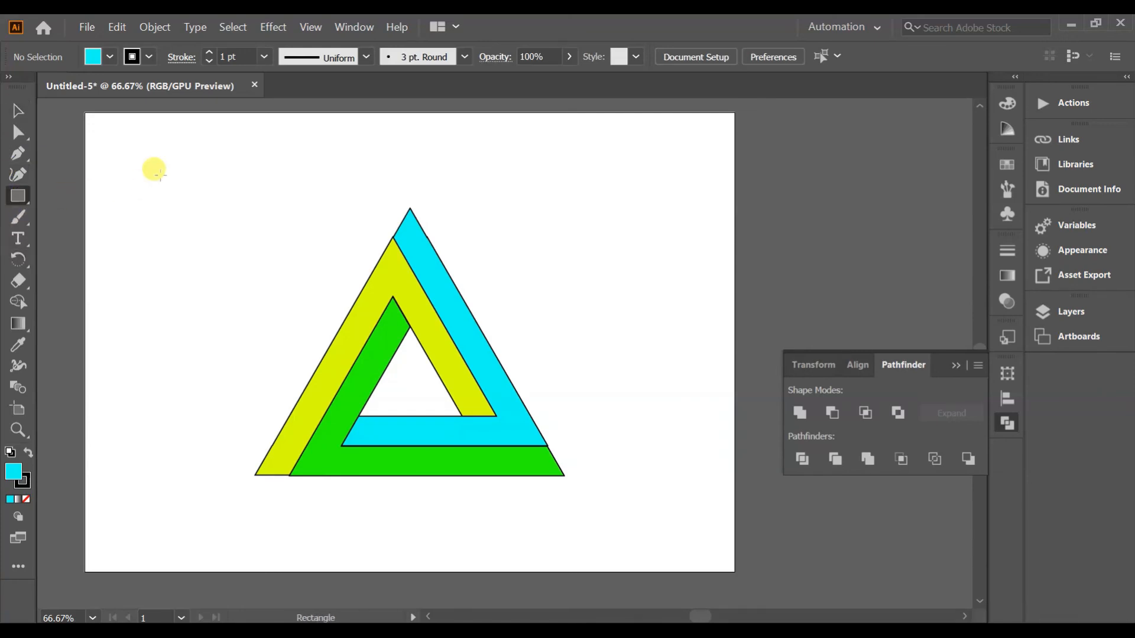
{"action": "left_click_drag", "start_coordinate": [93, 121], "coordinate": [722, 562]}
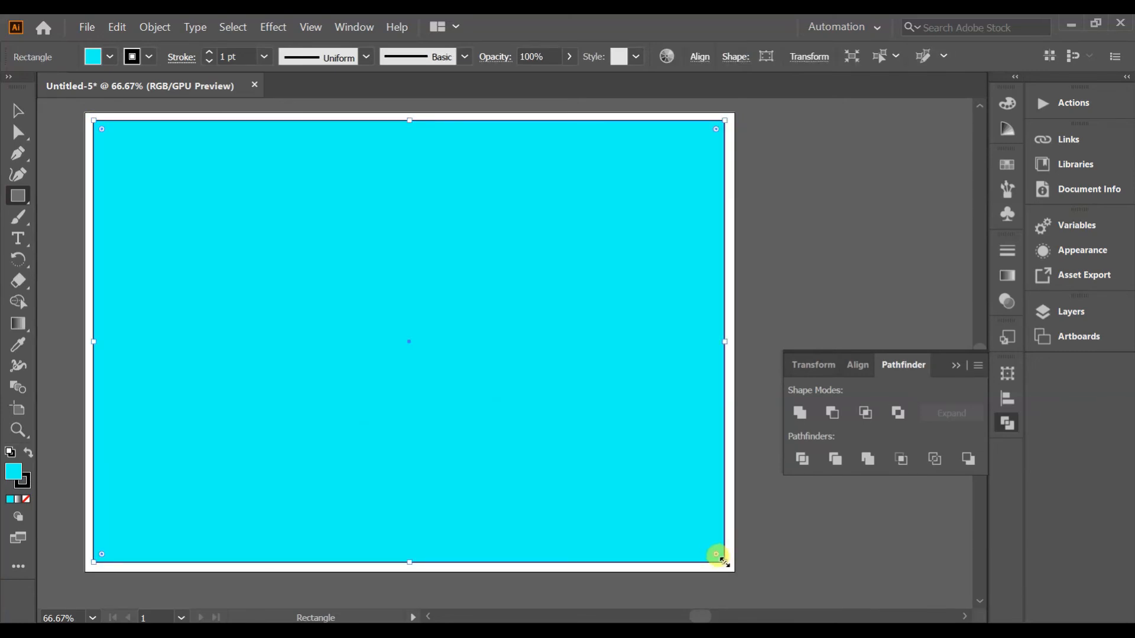
{"action": "right_click", "coordinate": [689, 543]}
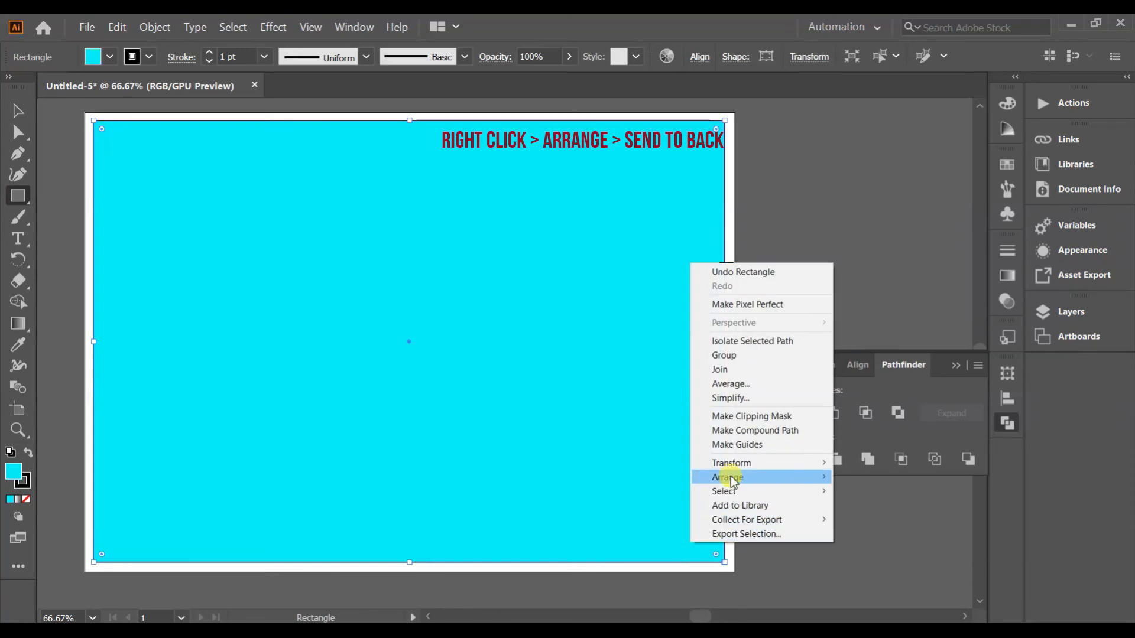
{"action": "mouse_move", "coordinate": [768, 482]}
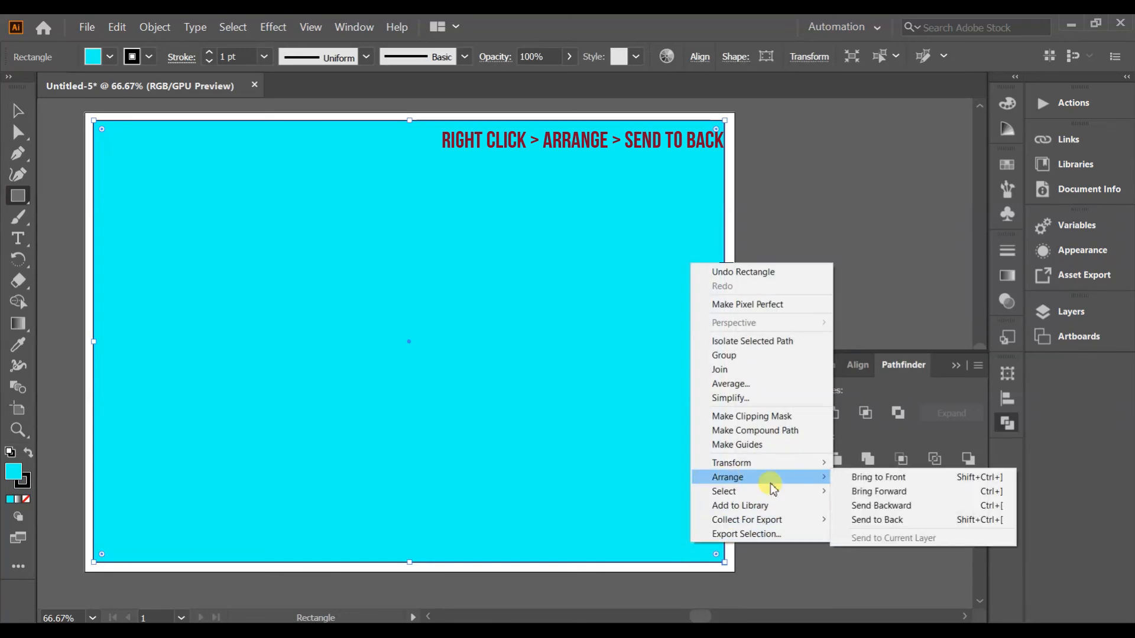
{"action": "left_click", "coordinate": [865, 520]}
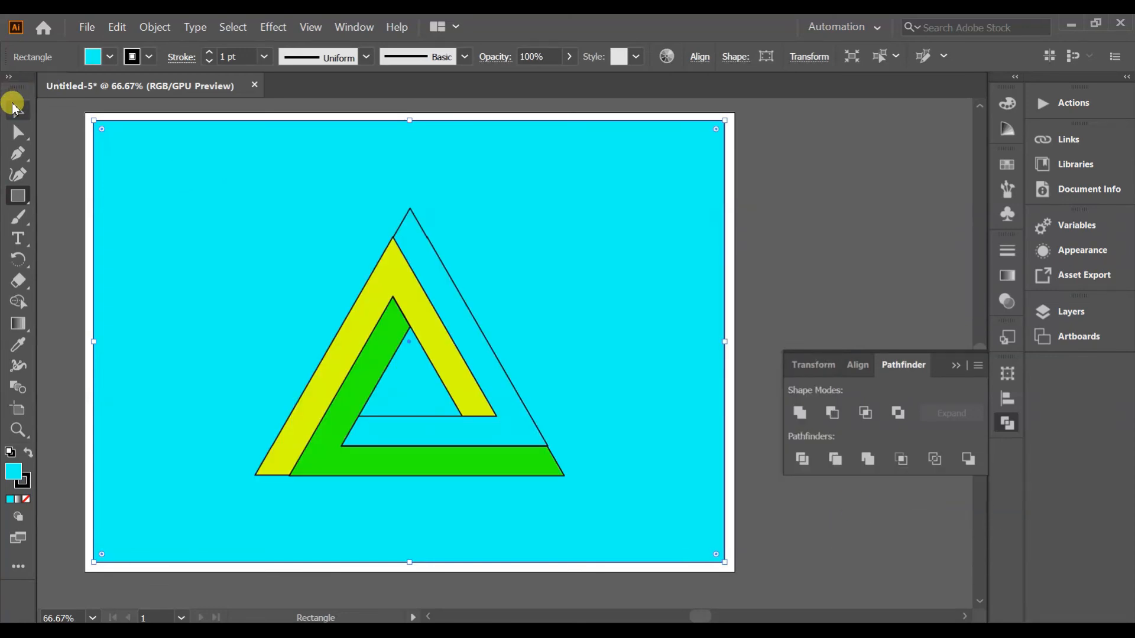
Step: Set the background rectangle's fill to the greyish beige AA9B8A and deselect it
{"action": "left_click", "coordinate": [13, 106]}
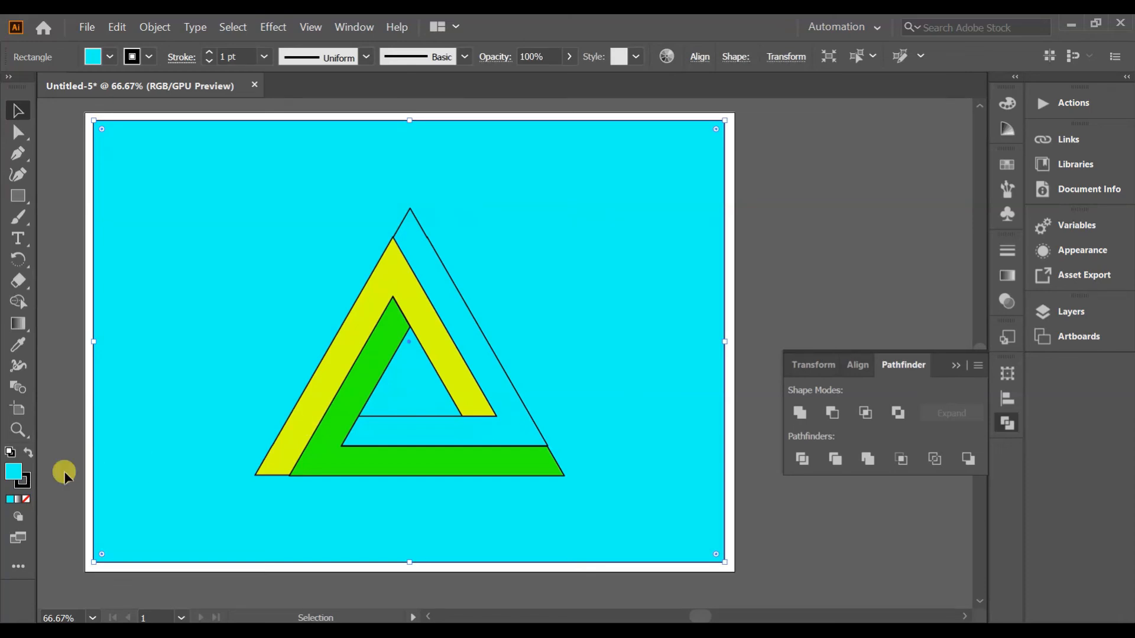
{"action": "double_click", "coordinate": [13, 471]}
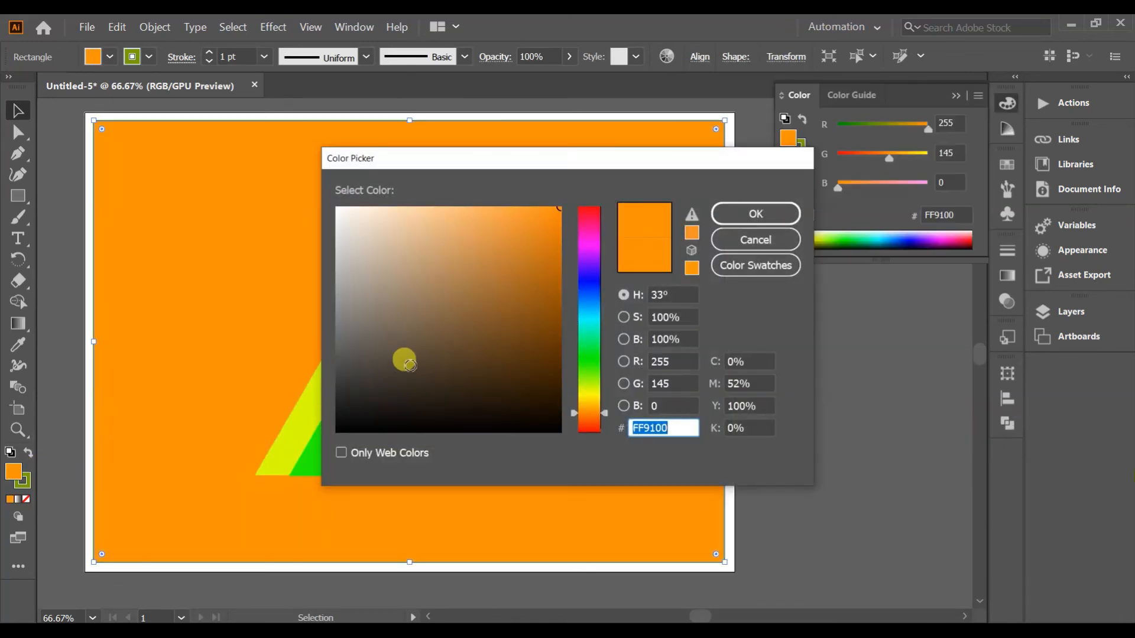
{"action": "left_click_drag", "start_coordinate": [402, 357], "coordinate": [377, 282]}
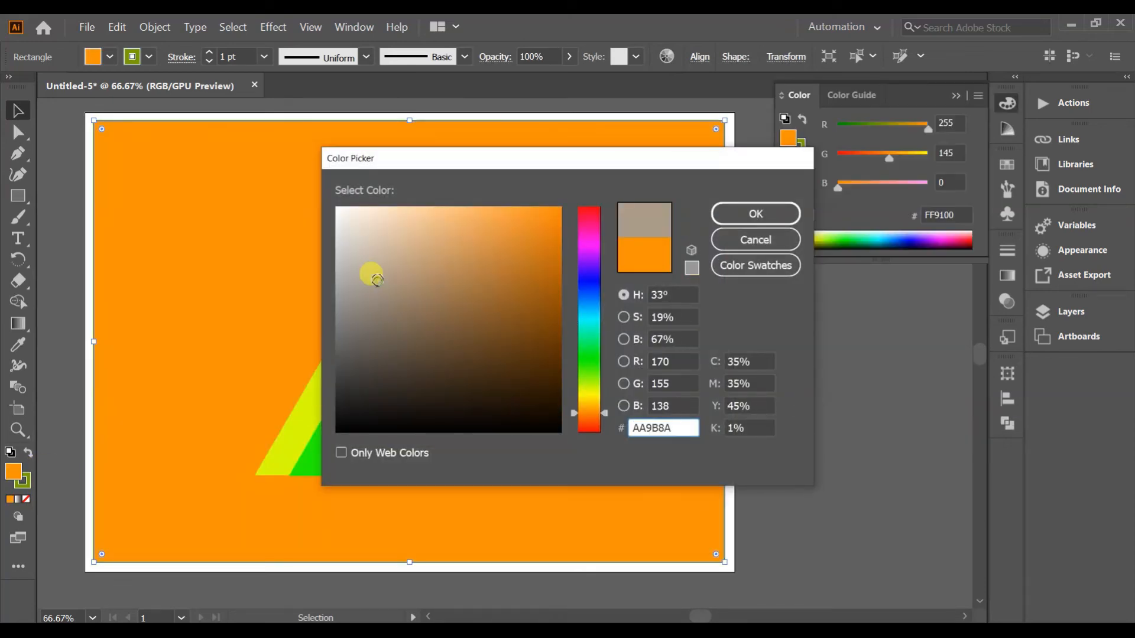
{"action": "left_click", "coordinate": [732, 227]}
{"action": "left_click", "coordinate": [861, 310]}
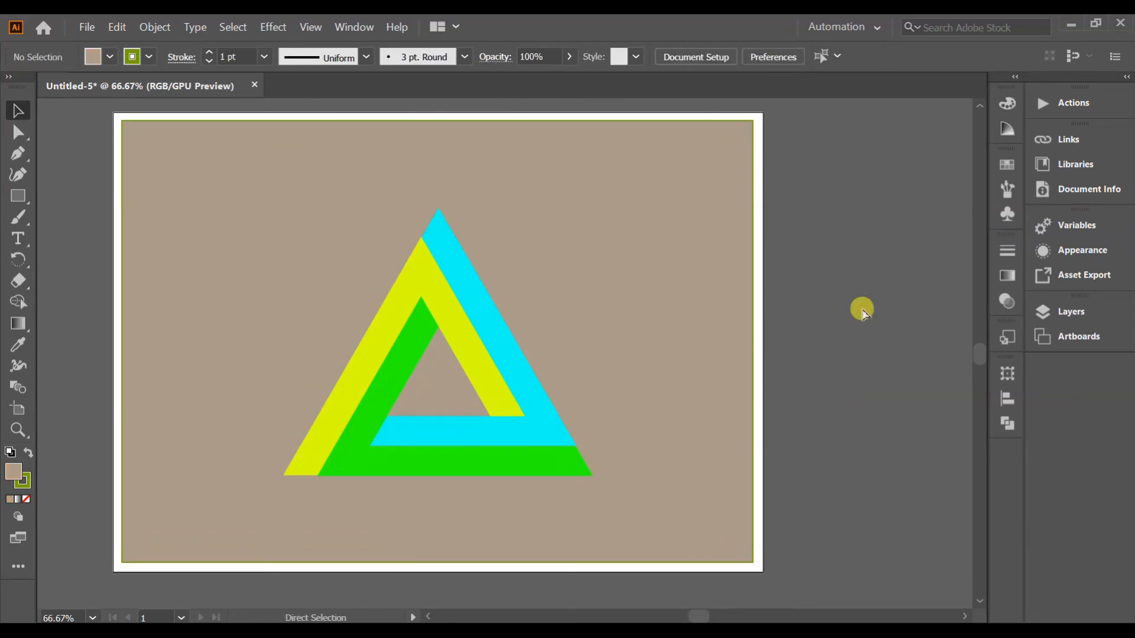
{"action": "key", "text": "ctrl+plus"}
{"action": "scroll", "coordinate": [862, 309], "scroll_direction": "left", "scroll_amount": 4}
{"action": "scroll", "coordinate": [862, 309], "scroll_direction": "right", "scroll_amount": 3}
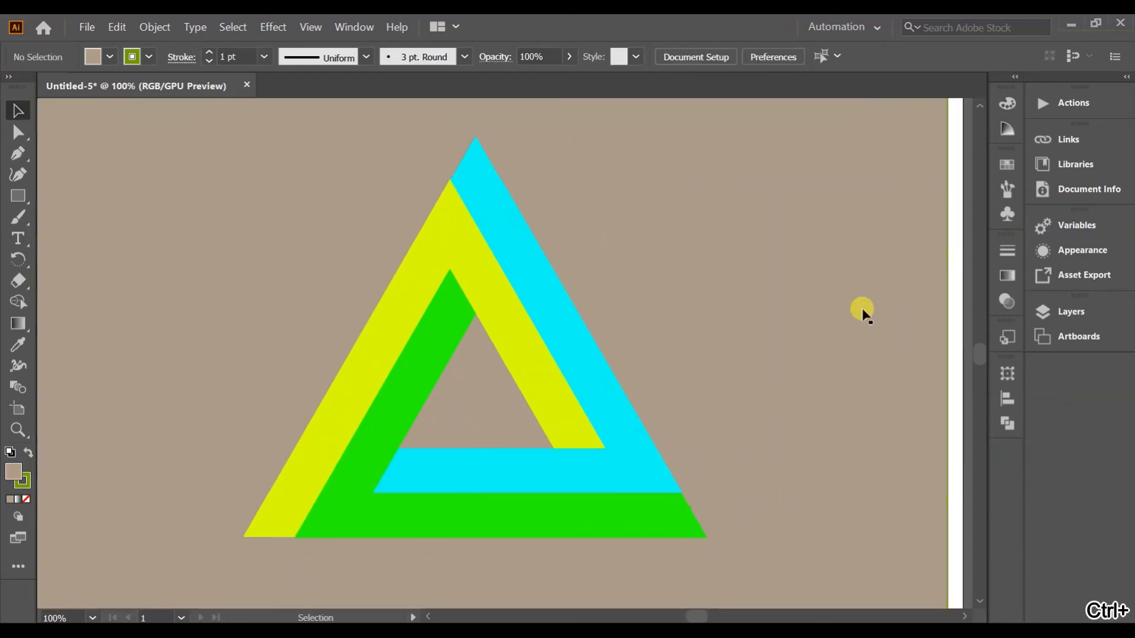
{"action": "scroll", "coordinate": [862, 309], "scroll_direction": "left", "scroll_amount": 2}
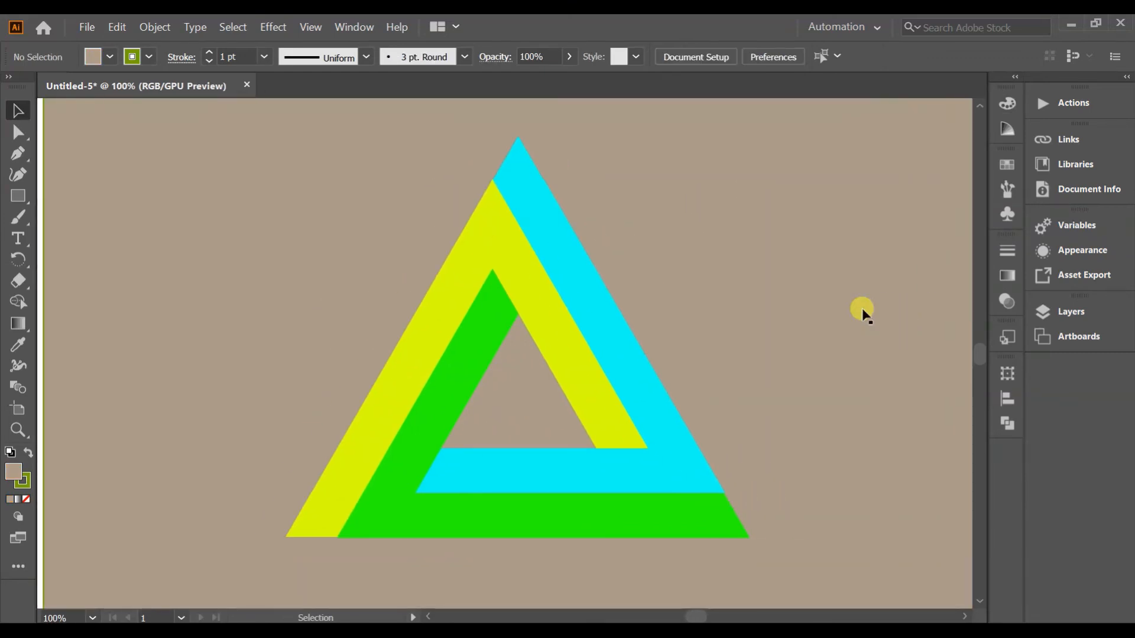